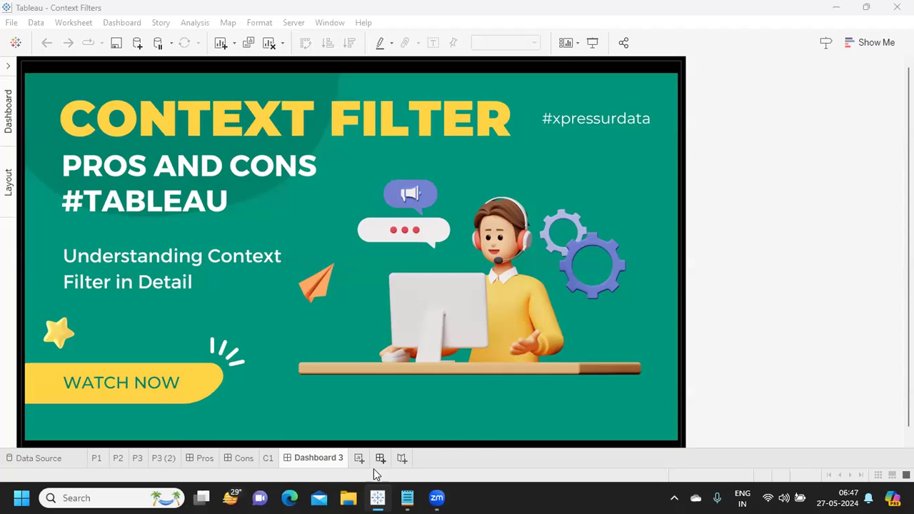
- Switch to Notepad and start a new note headed "Filter:" with the line "-> Restricting the data."
mouse_move(414, 497)
left_click(418, 448)
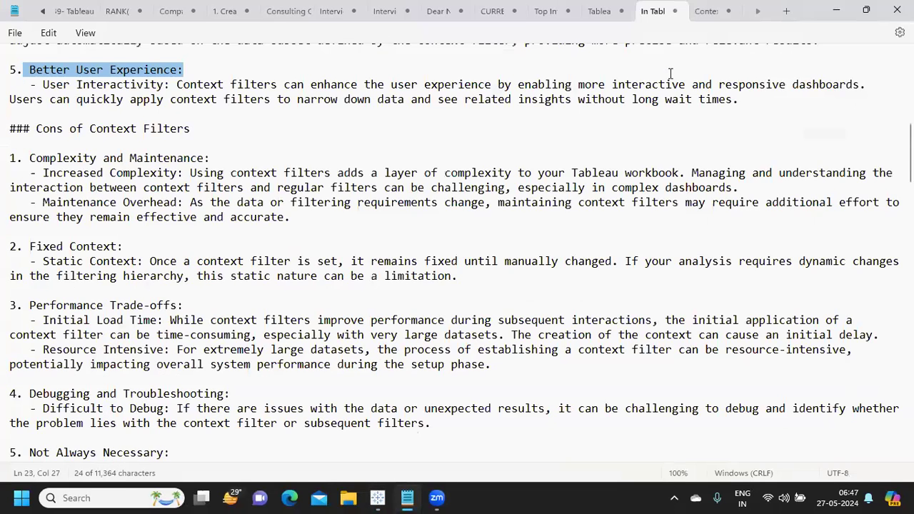
key("ctrl+n")
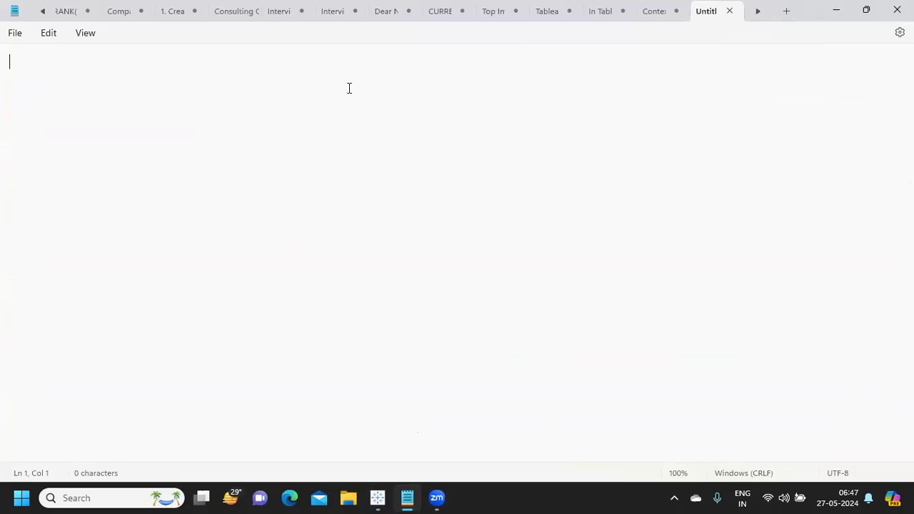
type("Filter:")
key("Return")
type("-> Restricting the data.")
key("Return")
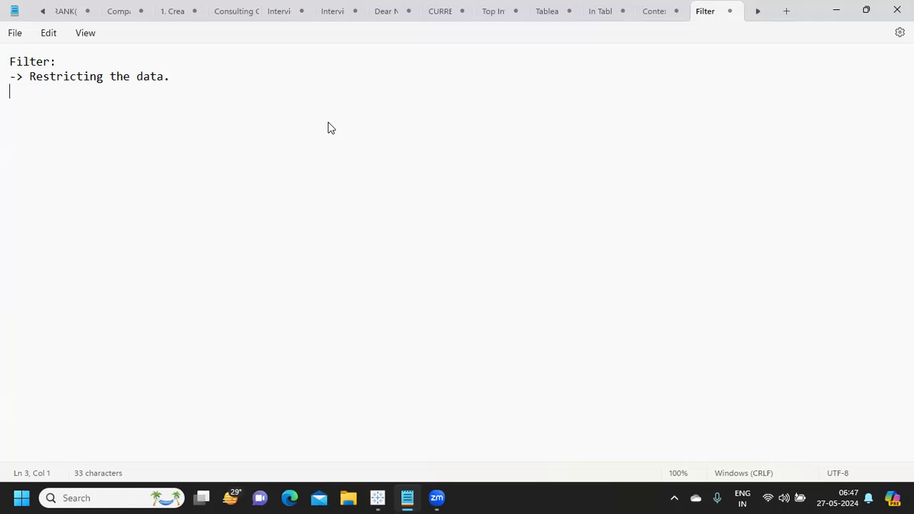
- List "Data Source Filter", "Extracct Filters" and "Cascading Filters" on separate lines below the definition
type("Data Source Filter")
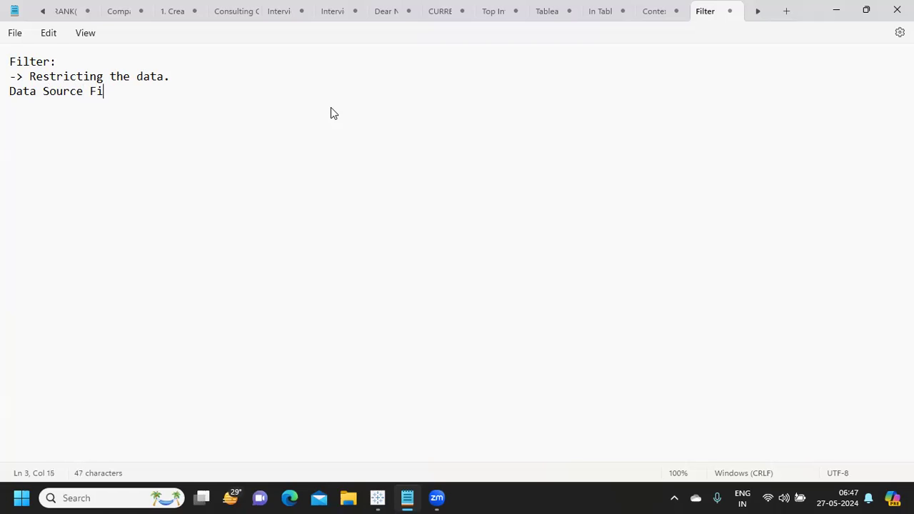
key("Return")
type("Extracct F")
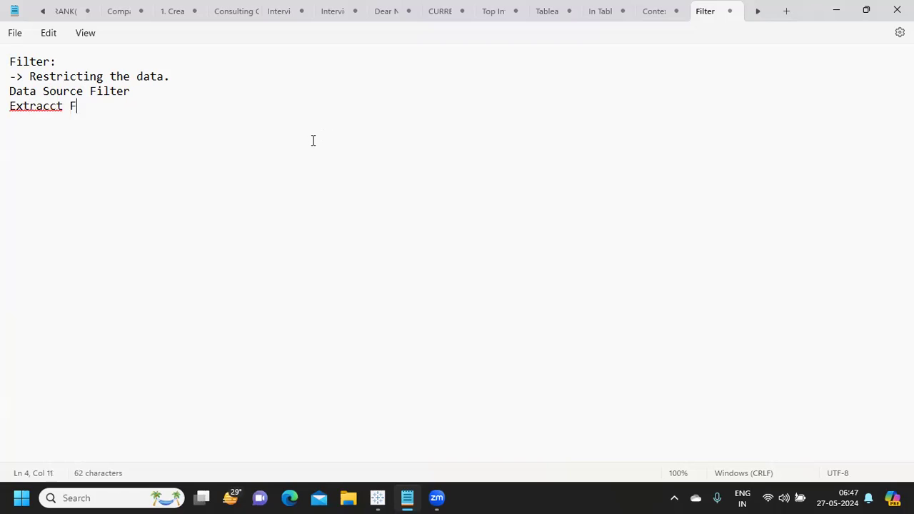
type("ilters")
key("Return")
type("Cascadin")
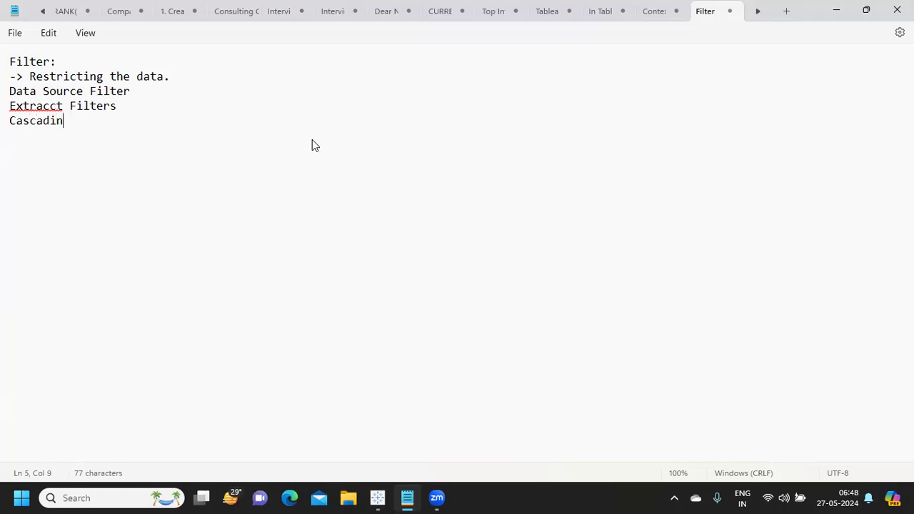
type("g Filters")
key("Return")
- Continue the list of filter types with "Normal Filter" and "Sharing Filter" on separate lines
type("Normal Filter")
key("Return")
type("Sja")
key("BackSpace")
key("BackSpace")
type("jar")
key("BackSpace")
key("BackSpace")
key("BackSpace")
type("haring Filter")
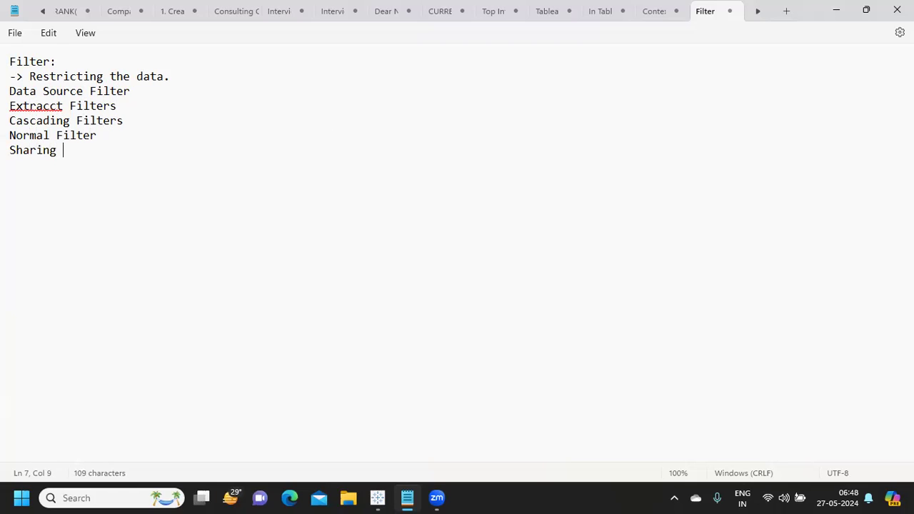
key("Return")
- Add "User Filter" and "Context Filter" to the list and highlight the Context Filter line
type("Use")
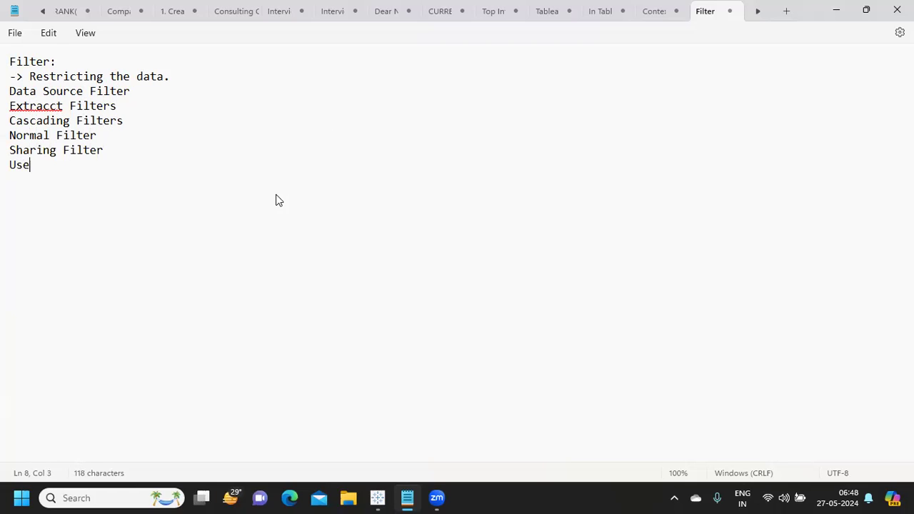
type("r Filter")
key("Return")
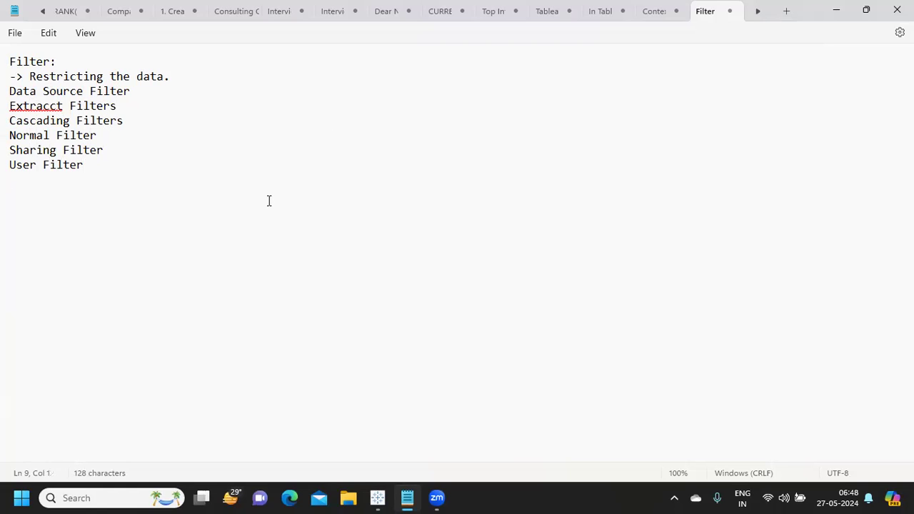
type("Context Filter")
key("Return")
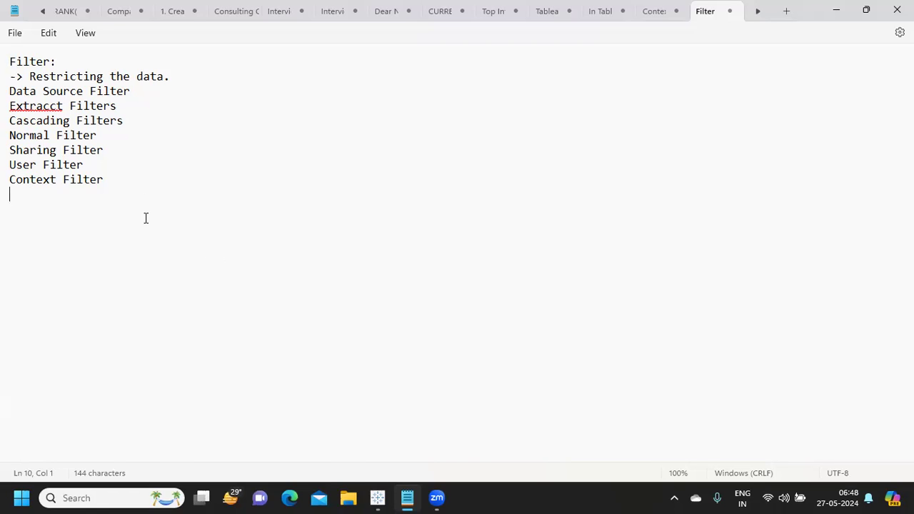
left_click_drag(110, 178, 2, 179)
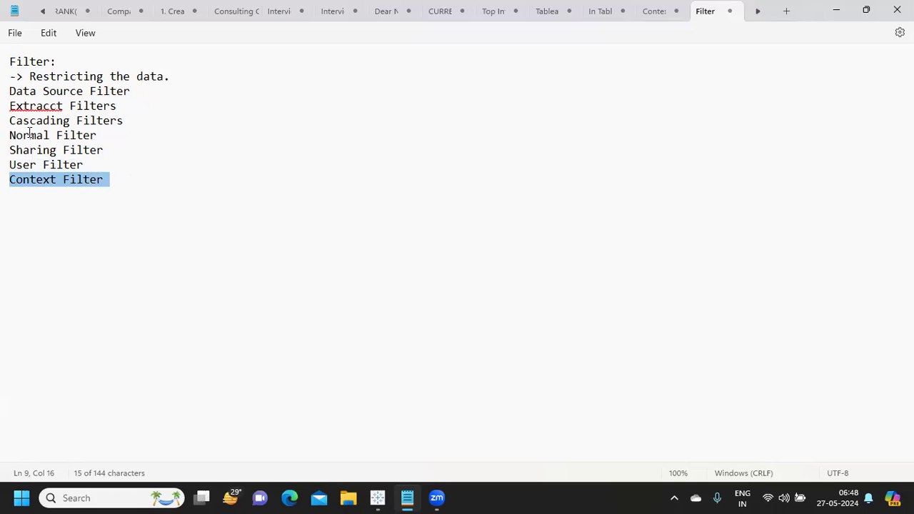
- Under Context Filter, write "->Filter on a filter" and "->Temp Table -> Filter", and start another "->" line
left_click(51, 195)
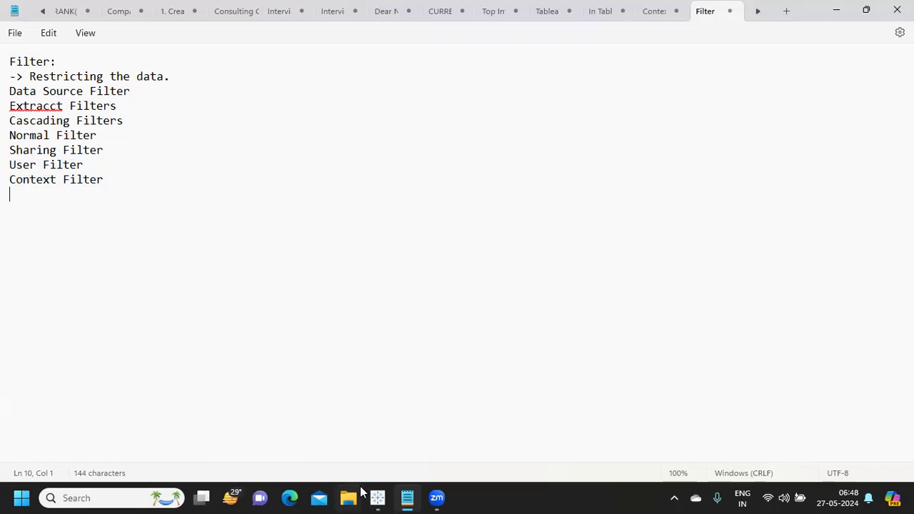
type("->Filter on a f")
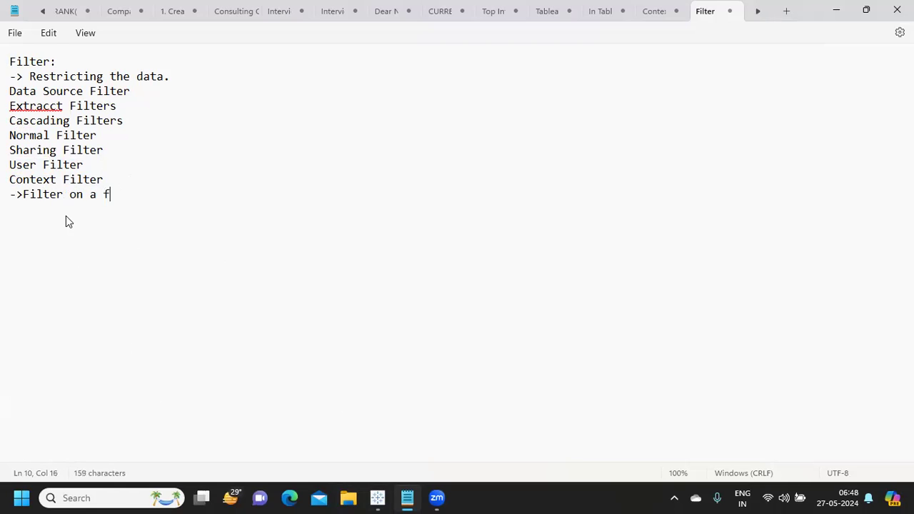
type("ilter")
key("Return")
type("->Temp Tab")
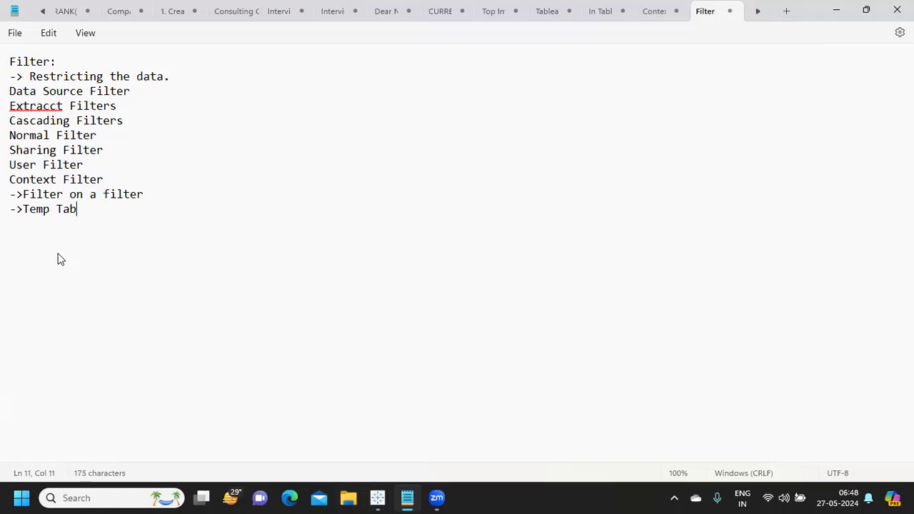
type("le  -> Filter")
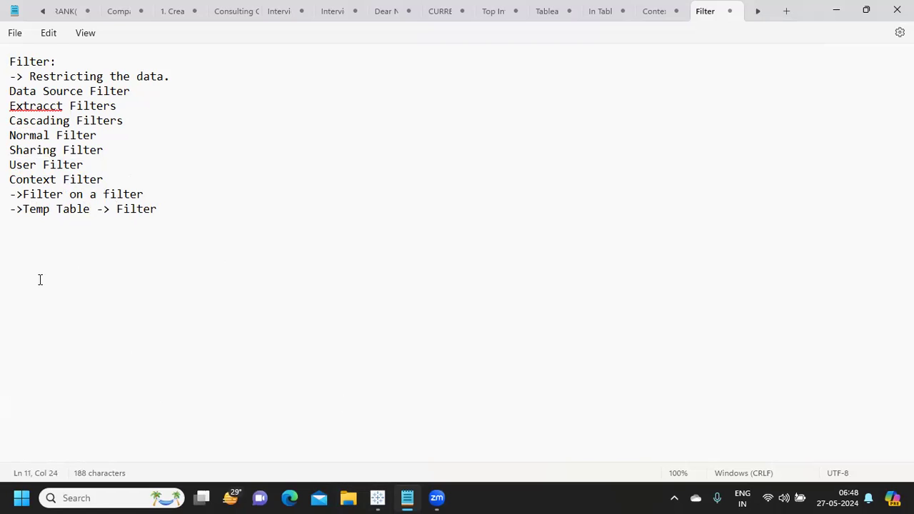
key("Return")
type("->")
type("Inden")
key("BackSpace")
type("pendent")
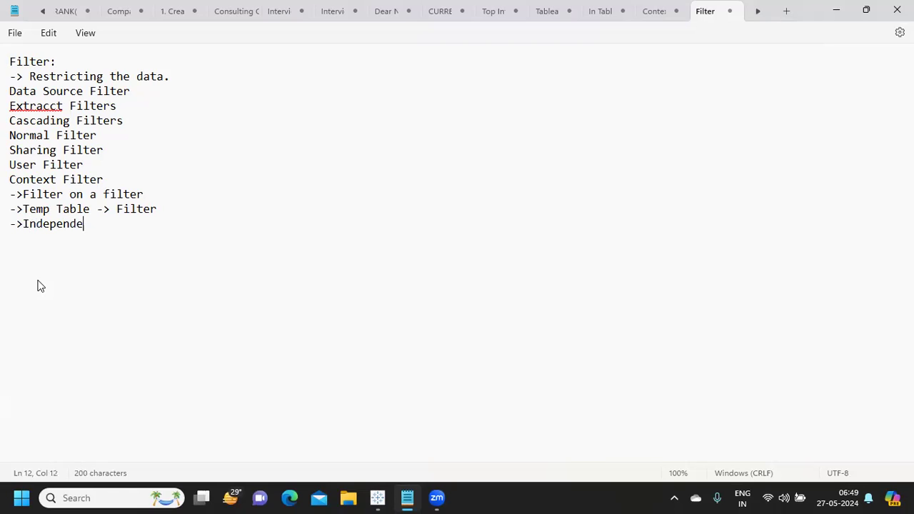
key("BackSpace")
key("BackSpace")
key("BackSpace")
key("BackSpace")
key("BackSpace")
key("BackSpace")
key("BackSpace")
key("BackSpace")
key("BackSpace")
key("BackSpace")
key("BackSpace")
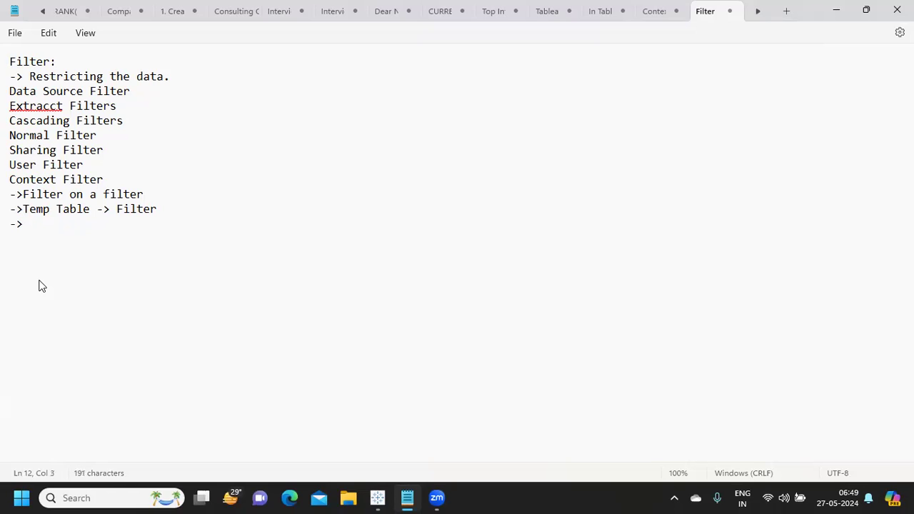
- Complete the notes with "Depedant Filter" and "->Forcing Tableau -> Execute this filter.", and highlight the four points under Context Filter
type("Depedant")
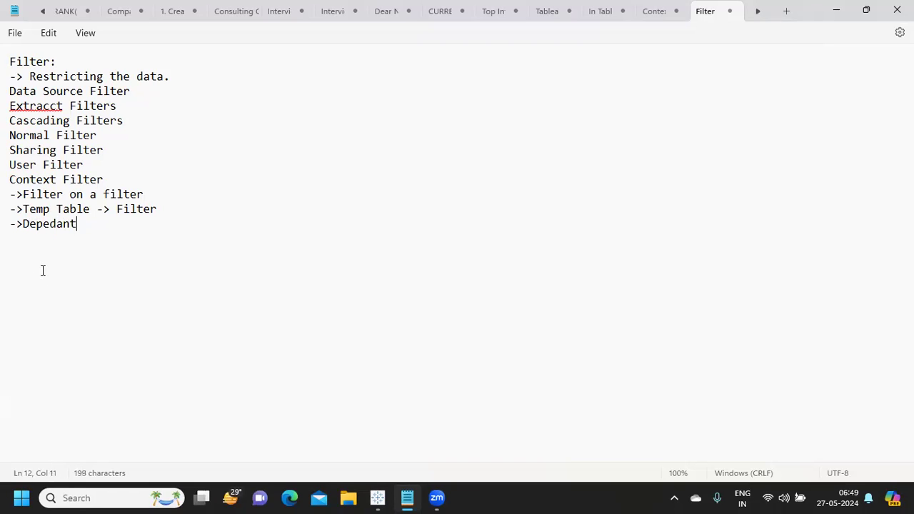
type(" Filter")
key("Return")
type("->")
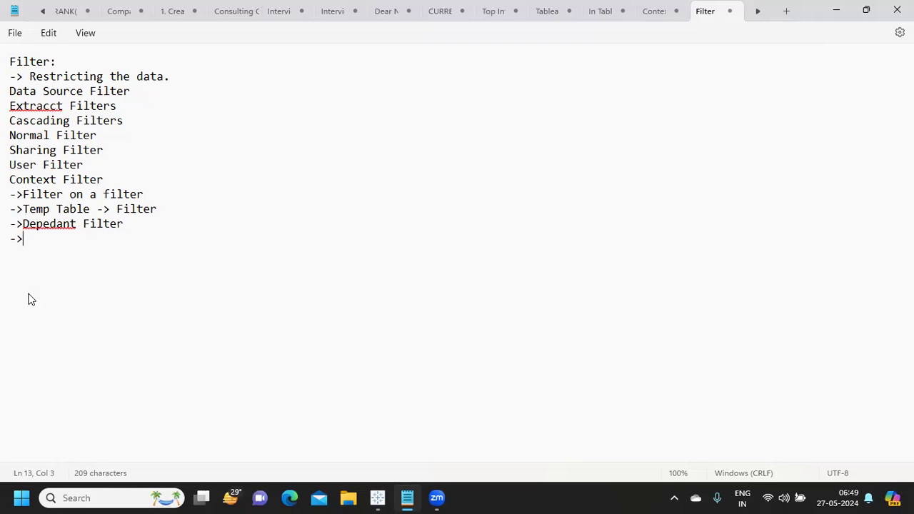
type("Forcing Tableau -> Execute this filter")
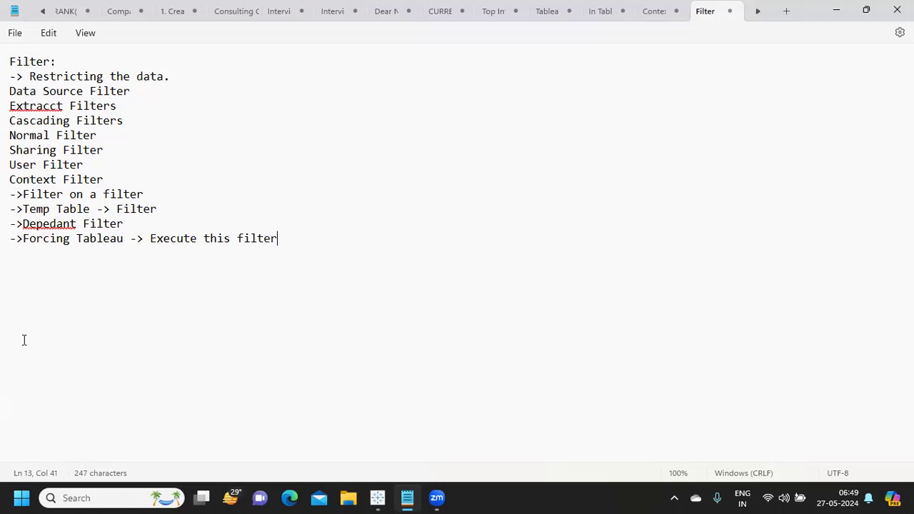
type(".")
left_click_drag(284, 240, 3, 249)
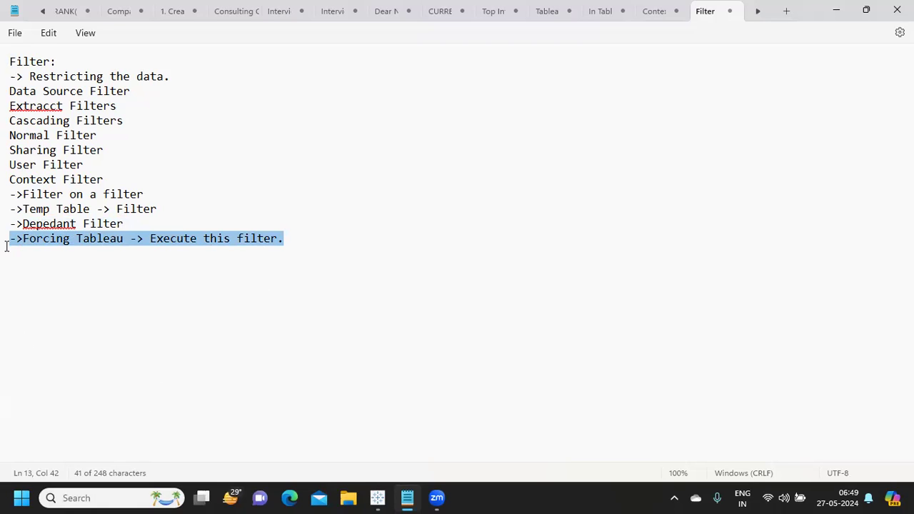
left_click_drag(304, 248, 3, 200)
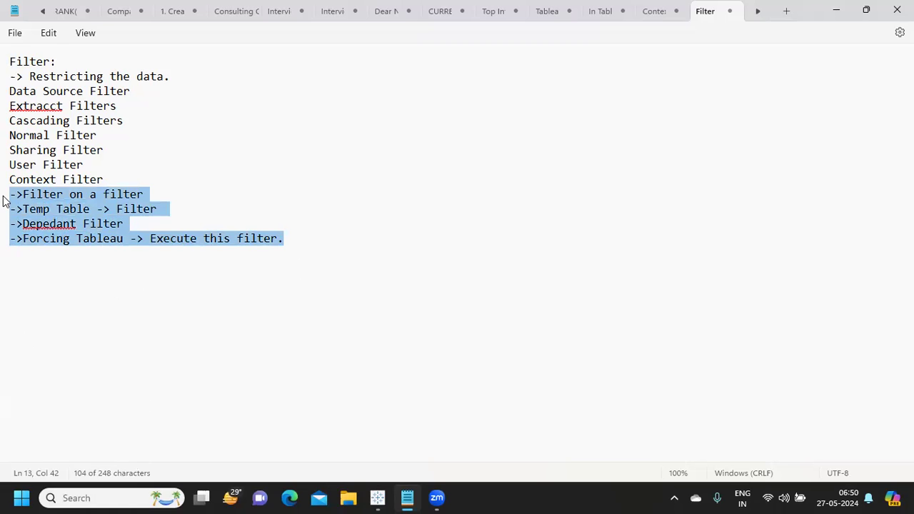
- Switch to Tableau, add a new worksheet to the Context Filters workbook and expand its list of data fields
mouse_move(373, 496)
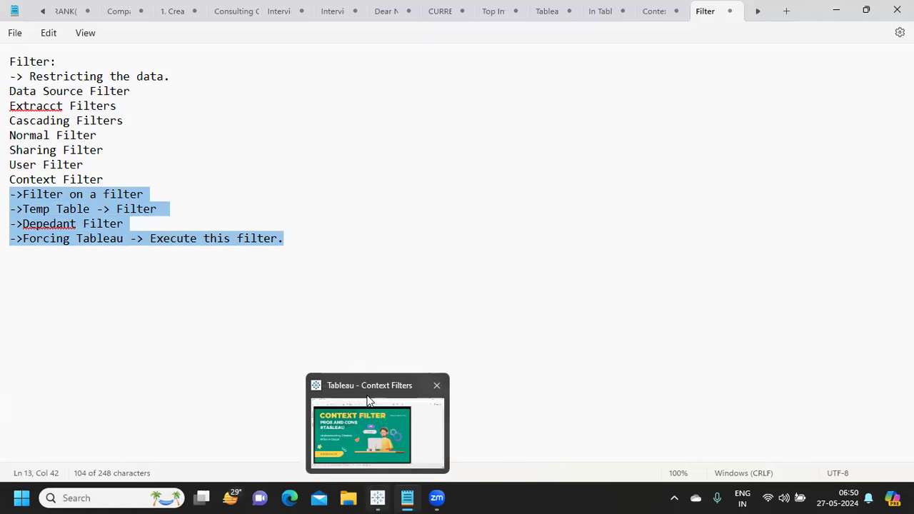
left_click(369, 403)
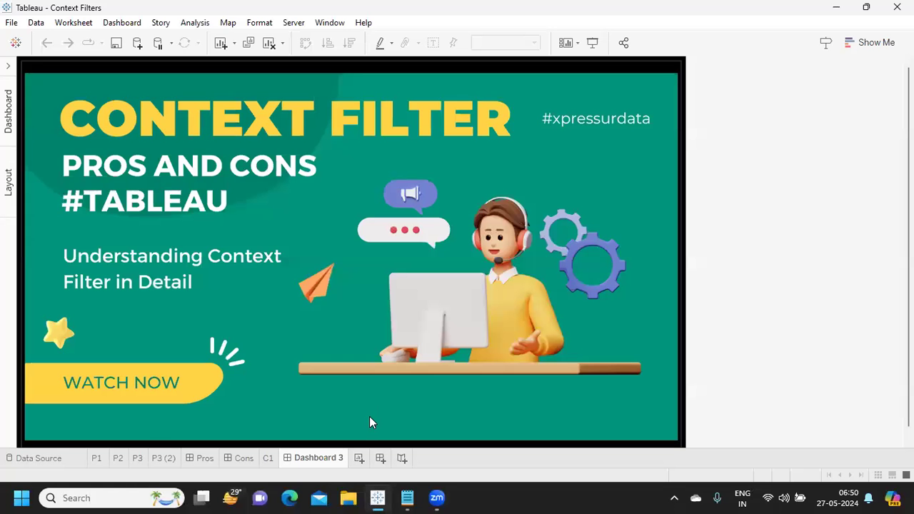
left_click(359, 458)
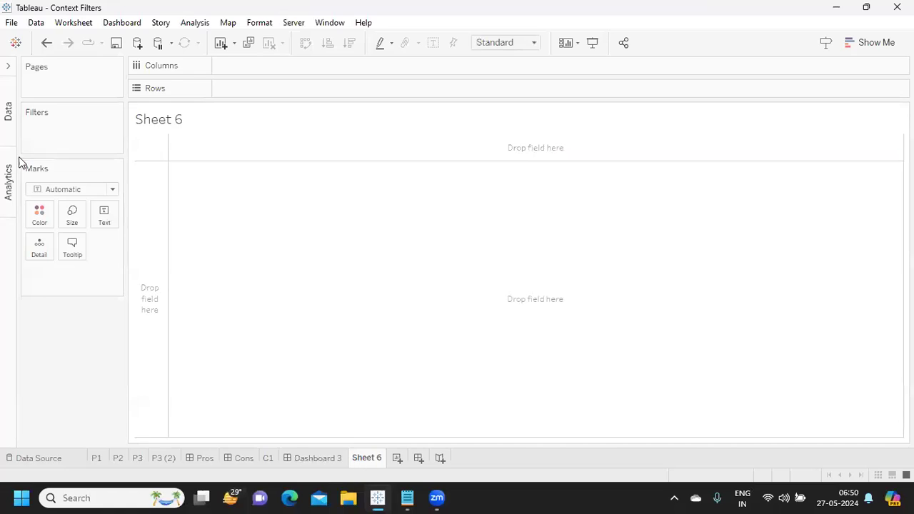
left_click(8, 66)
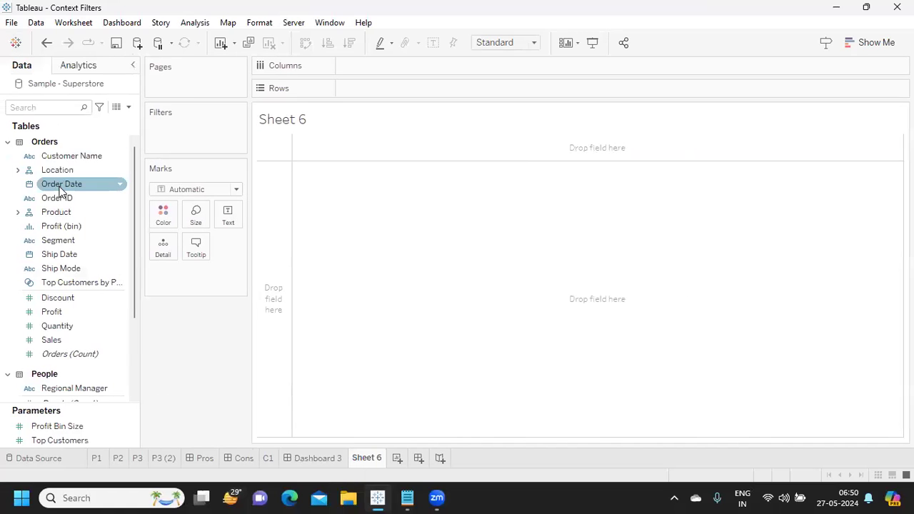
- Build a text table of summed Sales with Sub-Category on rows, sorted descending by Sales
left_click(38, 107)
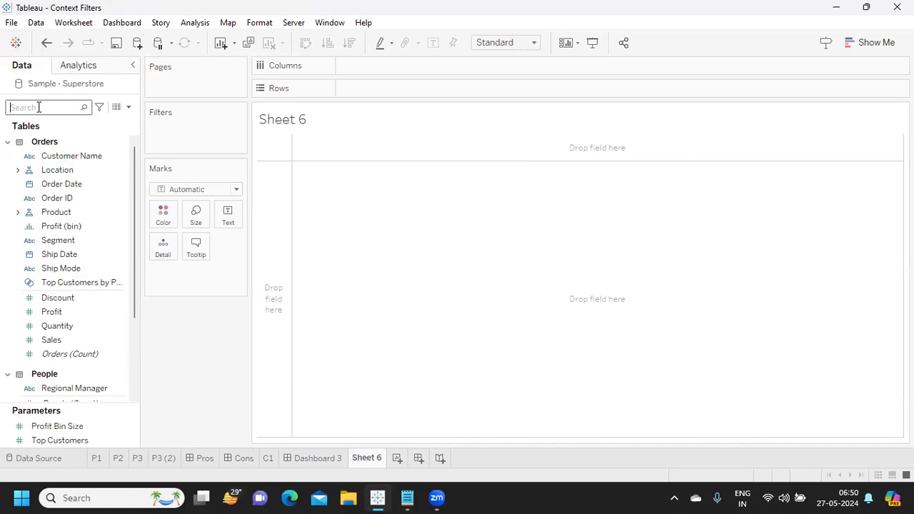
type("su")
left_click_drag(79, 170, 232, 218)
left_click(10, 107)
key("BackSpace")
type("a")
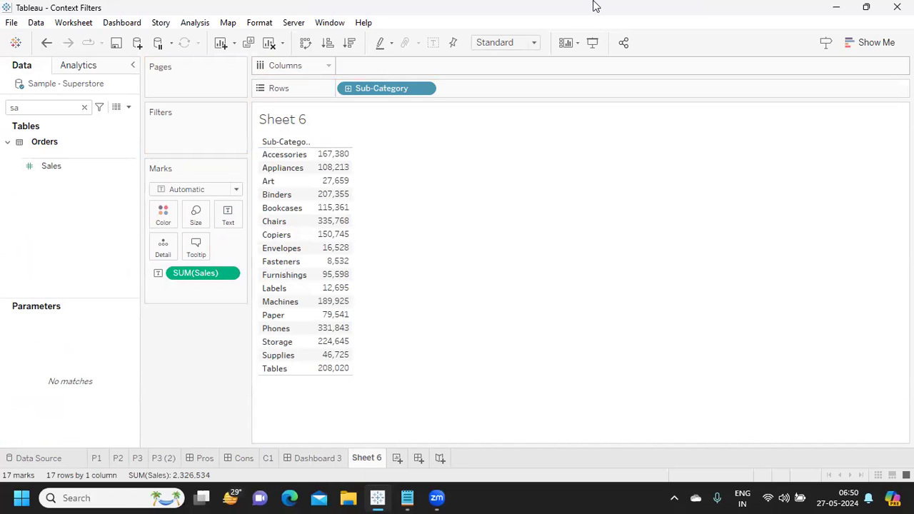
left_click(349, 43)
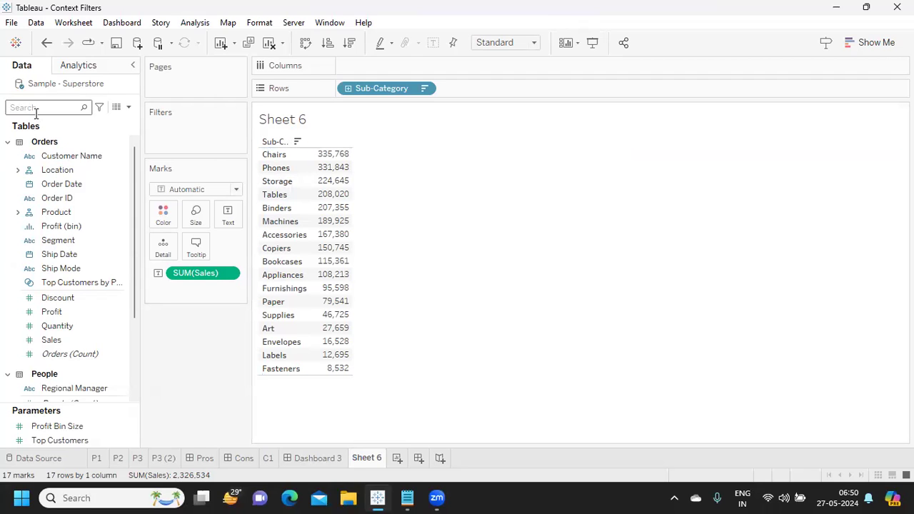
- Filter Sub-Category by field to the top 2 by the sum of Sales
type("su")
left_click_drag(40, 167, 177, 149)
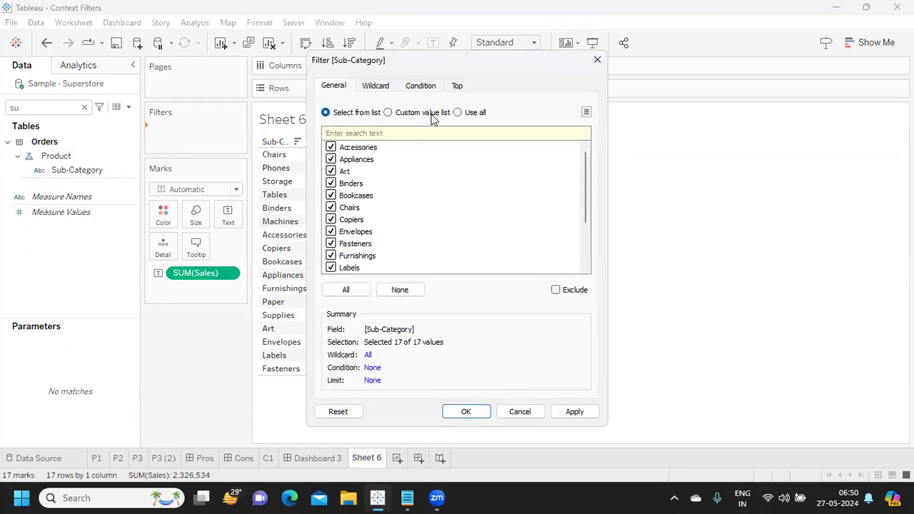
left_click(457, 85)
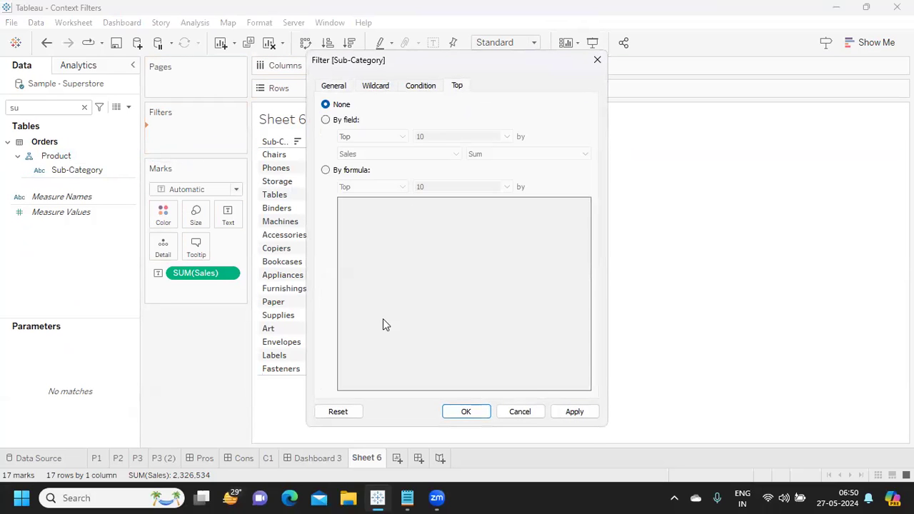
left_click(326, 120)
left_click_drag(429, 136, 392, 136)
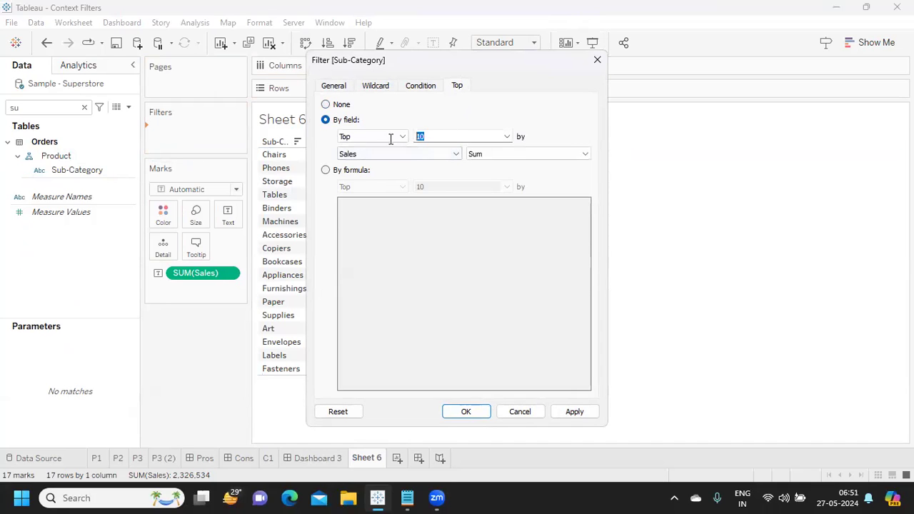
type("2")
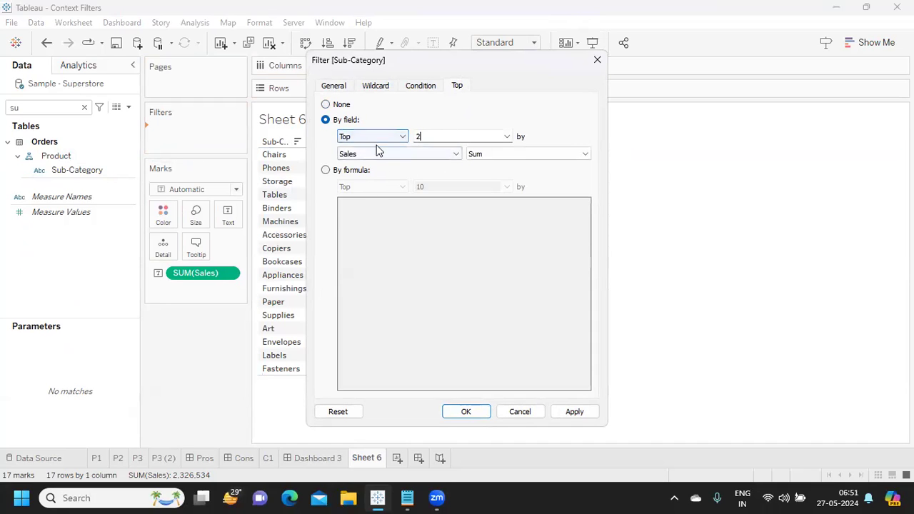
left_click(564, 412)
left_click(474, 415)
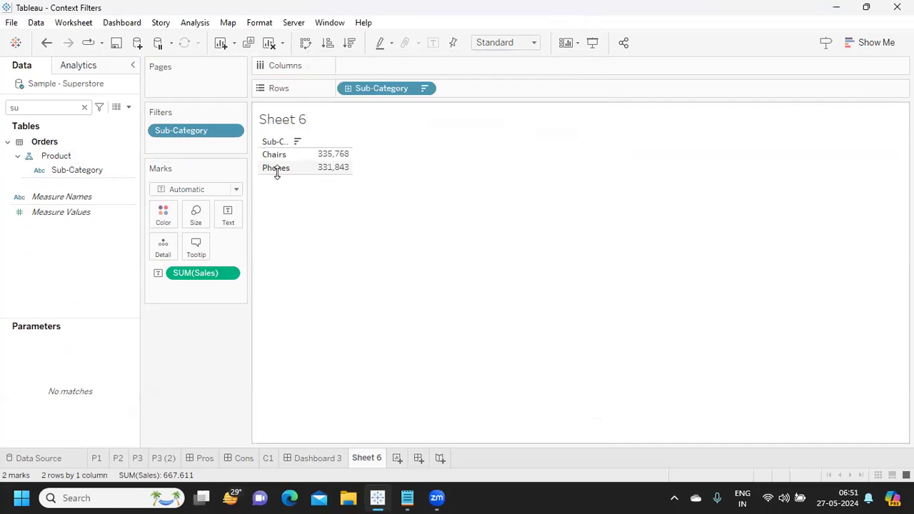
- Search the data fields for "ca" and place Category ahead of Sub-Category on the rows
left_click(32, 110)
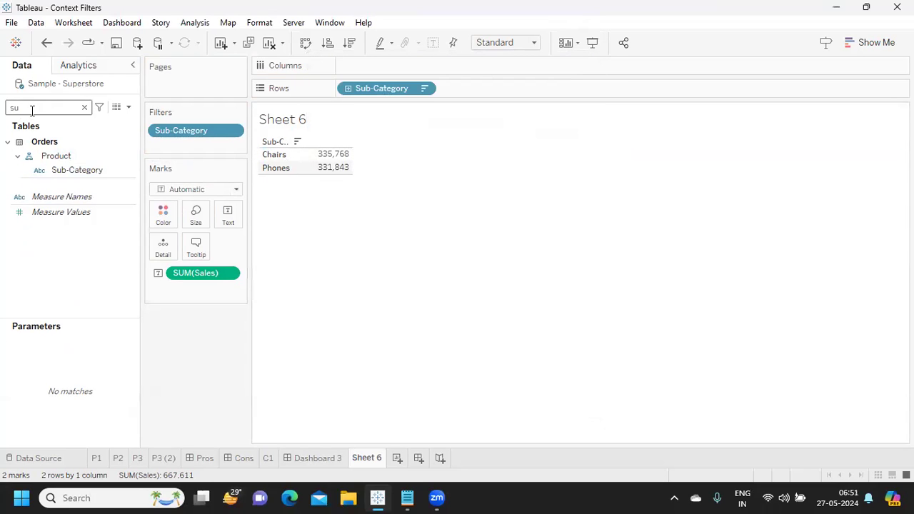
key("BackSpace")
key("BackSpace")
type("ca")
left_click_drag(68, 185, 336, 90)
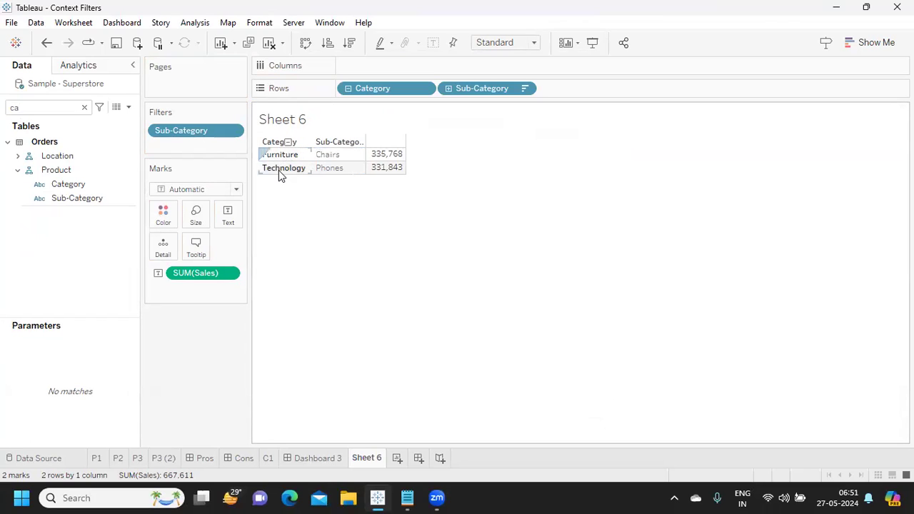
- Show the Category filter beside the table and set it to a single value list
left_click(426, 89)
left_click(456, 132)
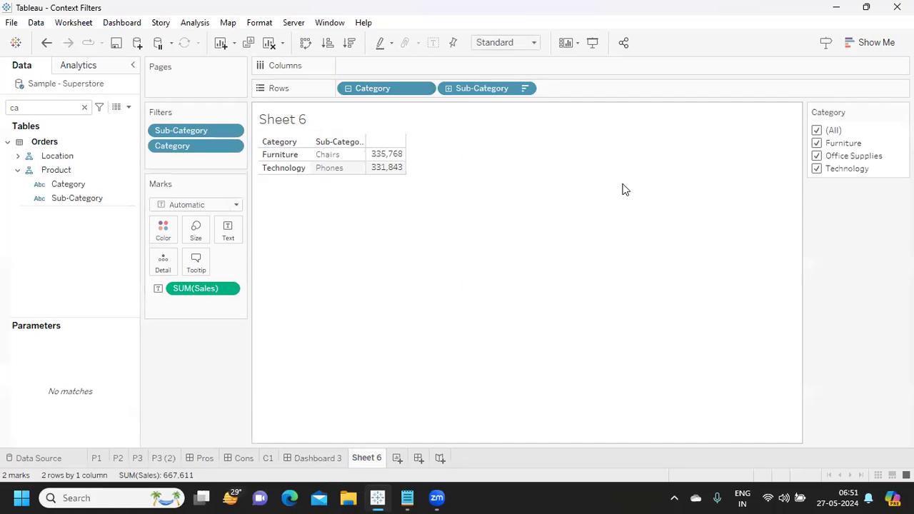
left_click(902, 113)
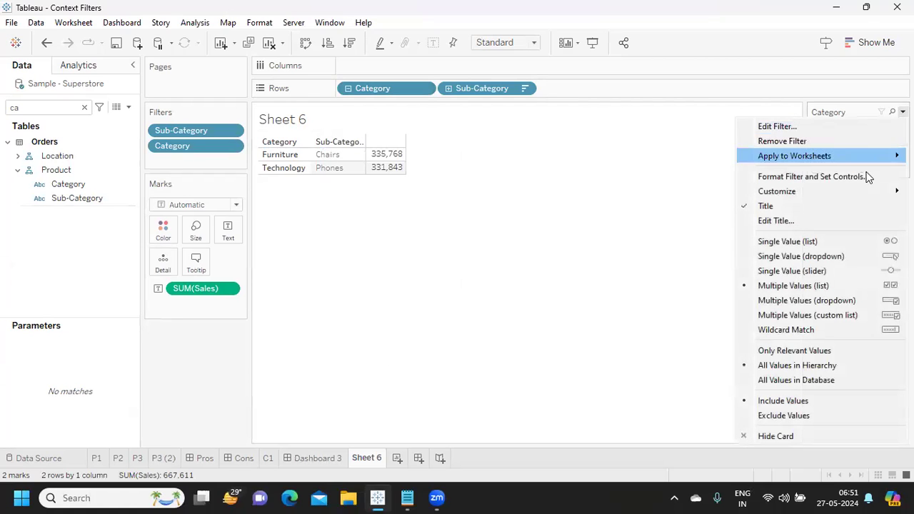
left_click(847, 244)
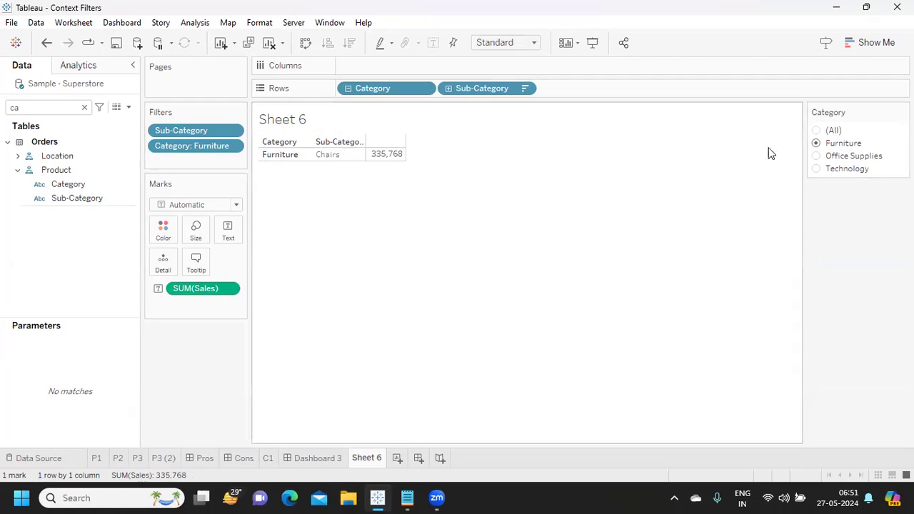
- Compare the top 2 table with Category filtered to Office Supplies, Technology and back to Furniture
left_click(816, 157)
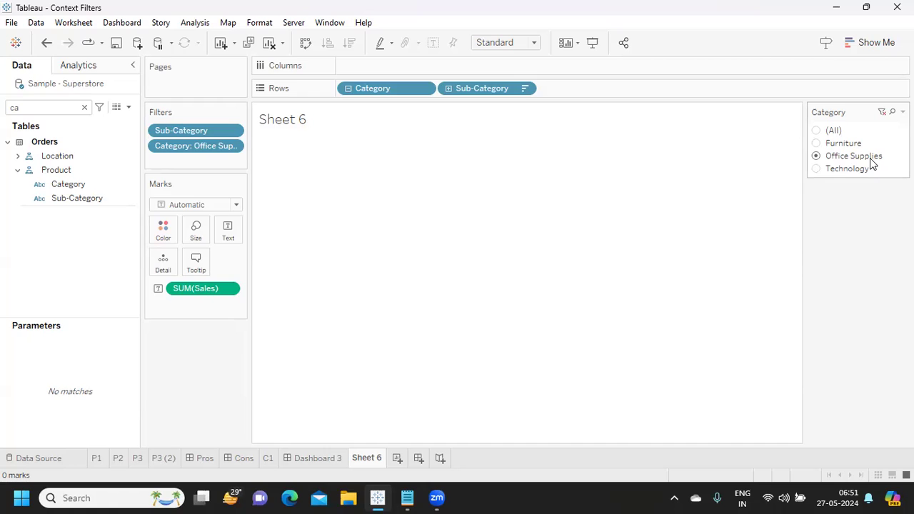
left_click(815, 169)
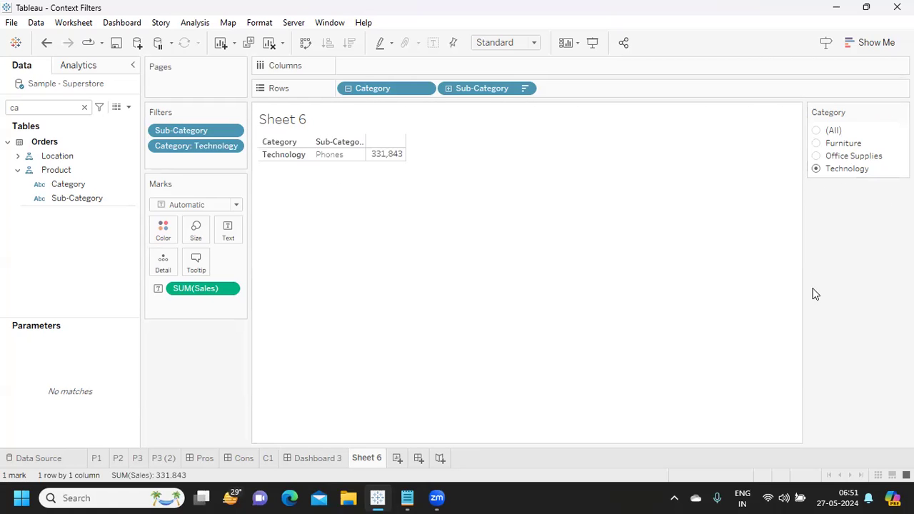
left_click(816, 144)
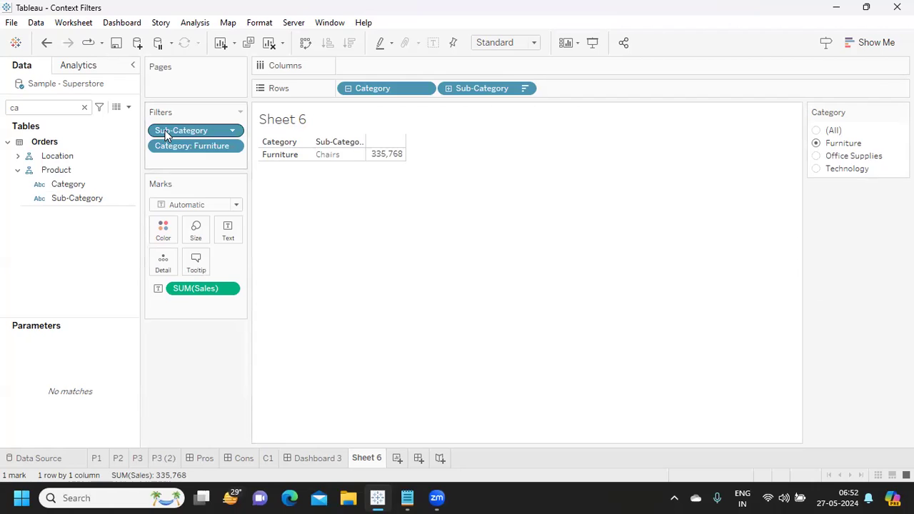
- Add the Category filter to context, and switch it to Office Supplies and on to Technology
left_click(233, 146)
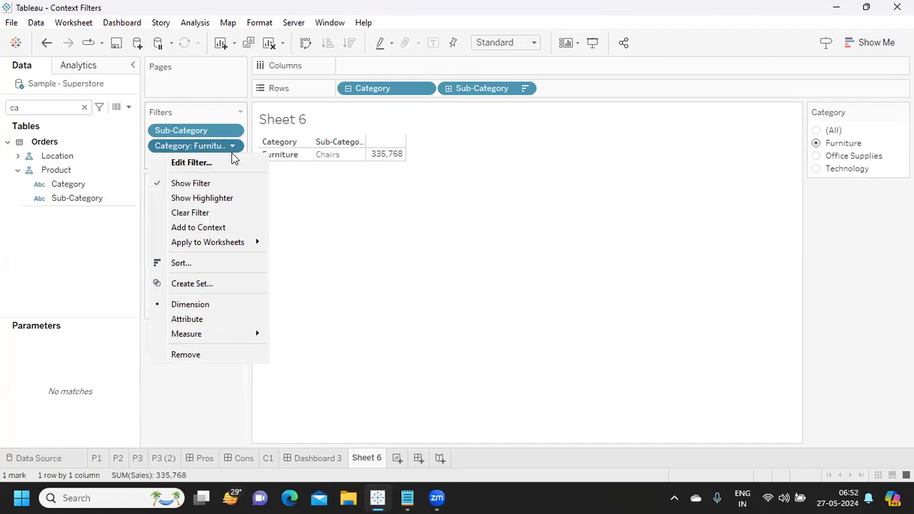
left_click(212, 227)
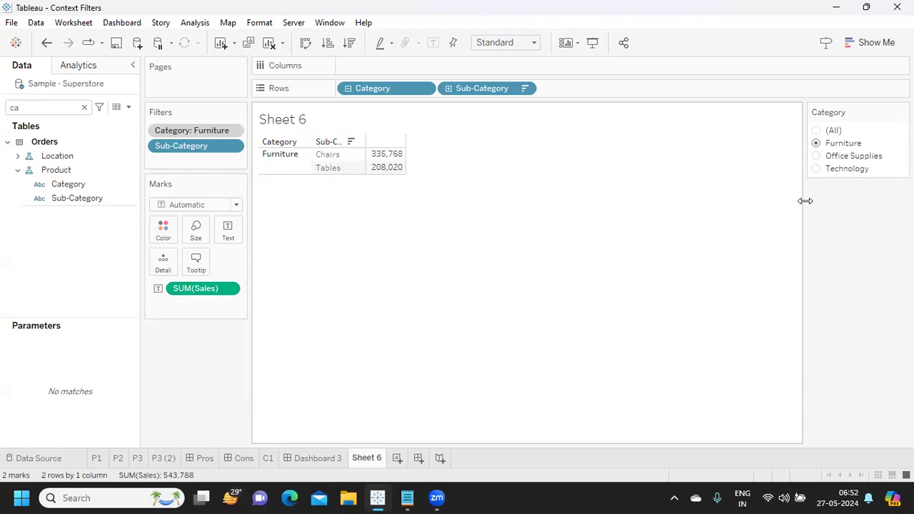
left_click(817, 159)
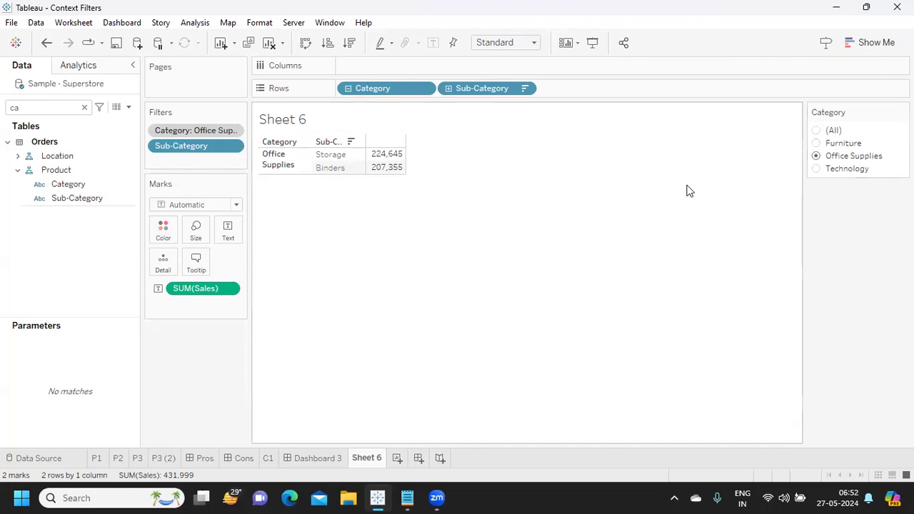
left_click_drag(323, 160, 328, 175)
left_click(815, 168)
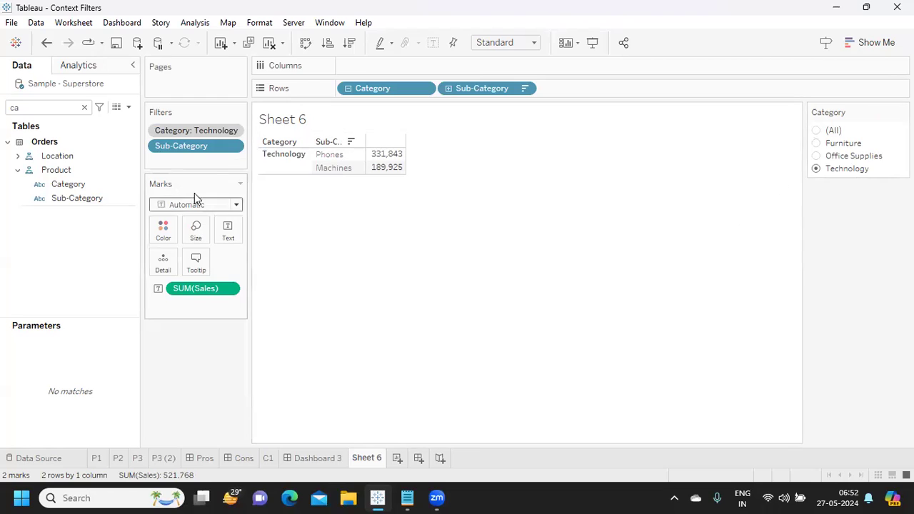
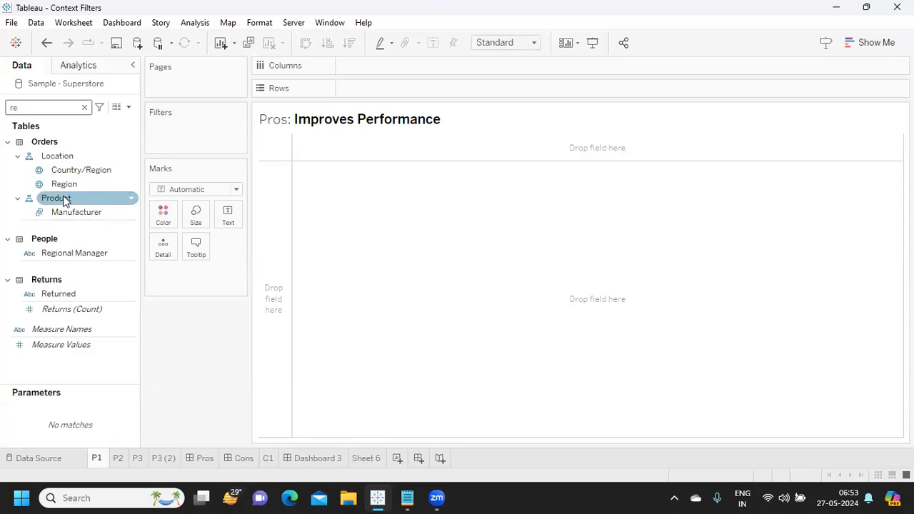
- On sheet P1, filter Region to West and add that filter to context
left_click_drag(63, 184, 205, 135)
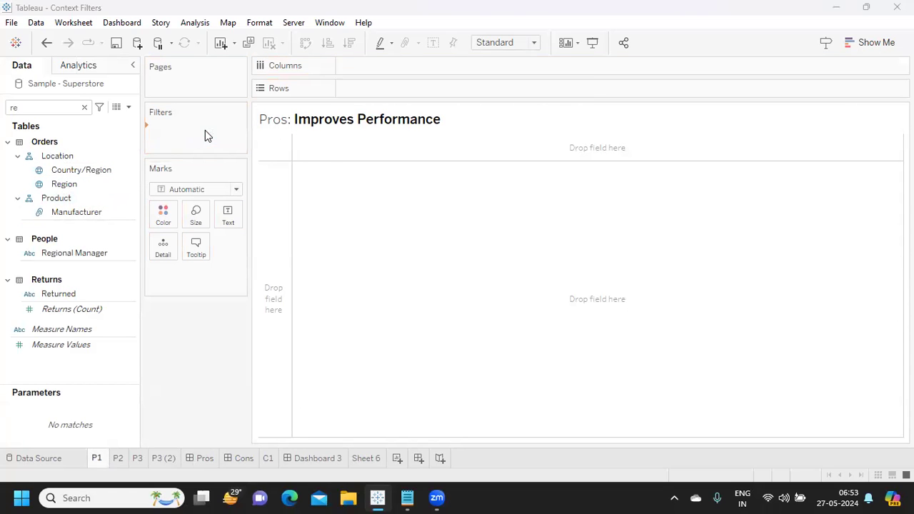
left_click(331, 183)
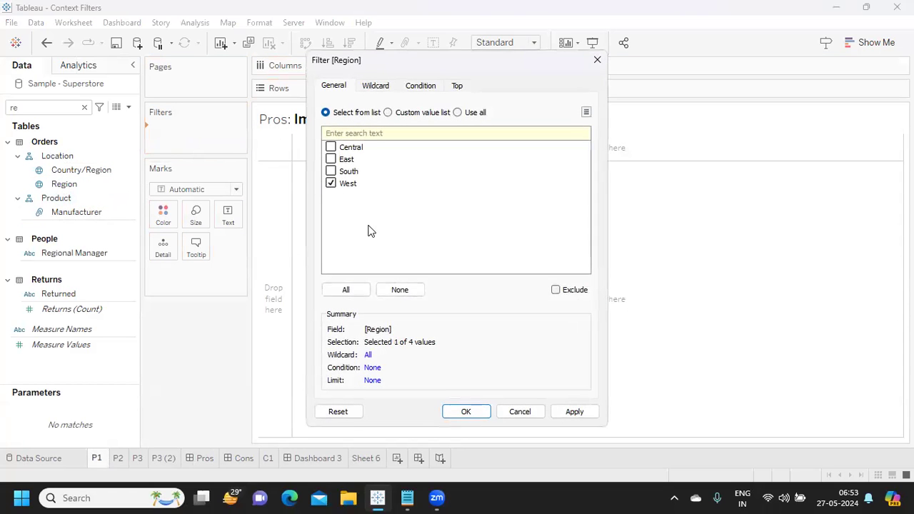
left_click(574, 411)
left_click(464, 411)
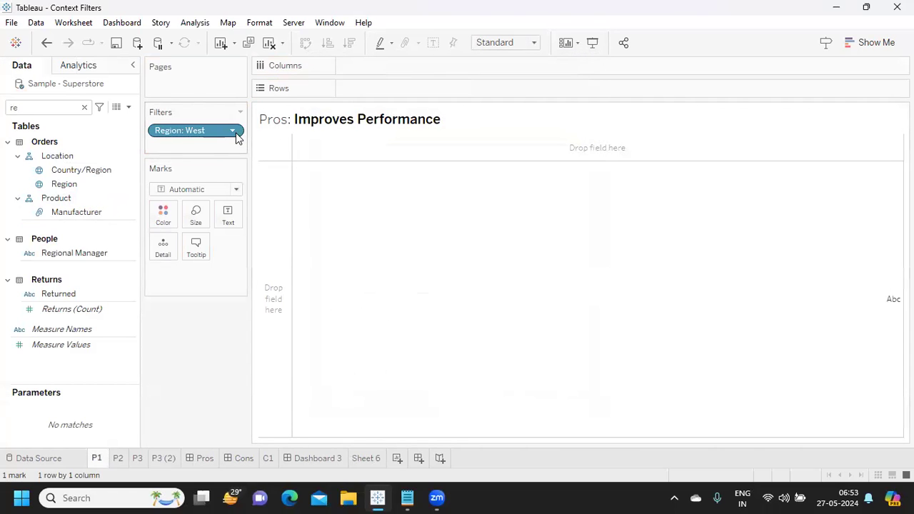
left_click(235, 135)
left_click(218, 200)
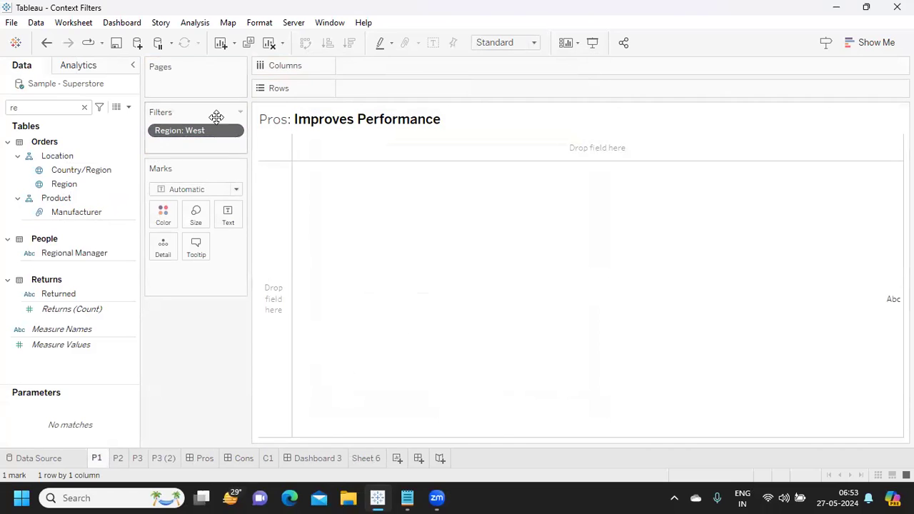
- Build a text table with State/Province on the rows and summed Sales as the values
left_click(84, 108)
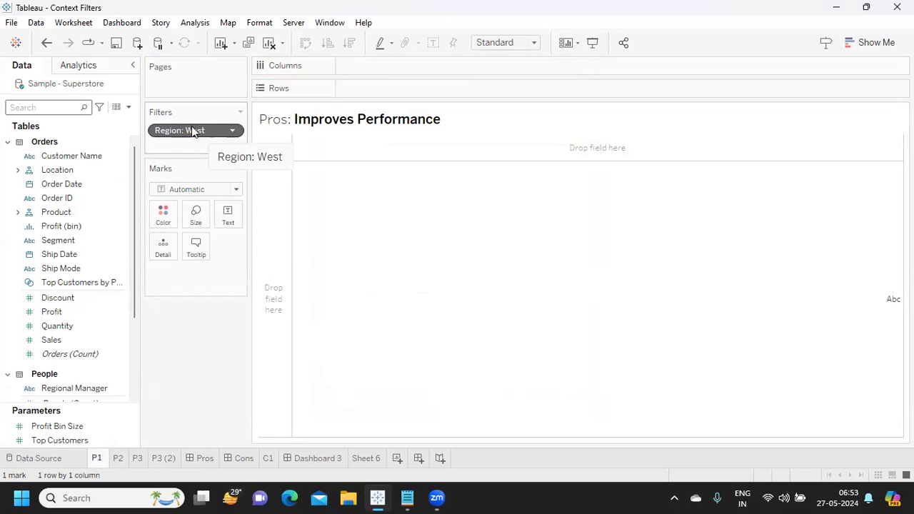
left_click(78, 109)
type("st")
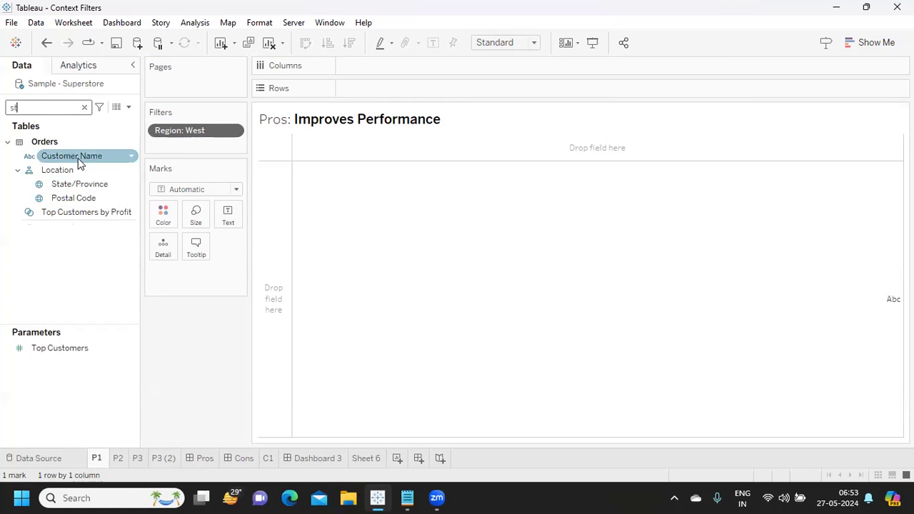
left_click_drag(77, 185, 371, 87)
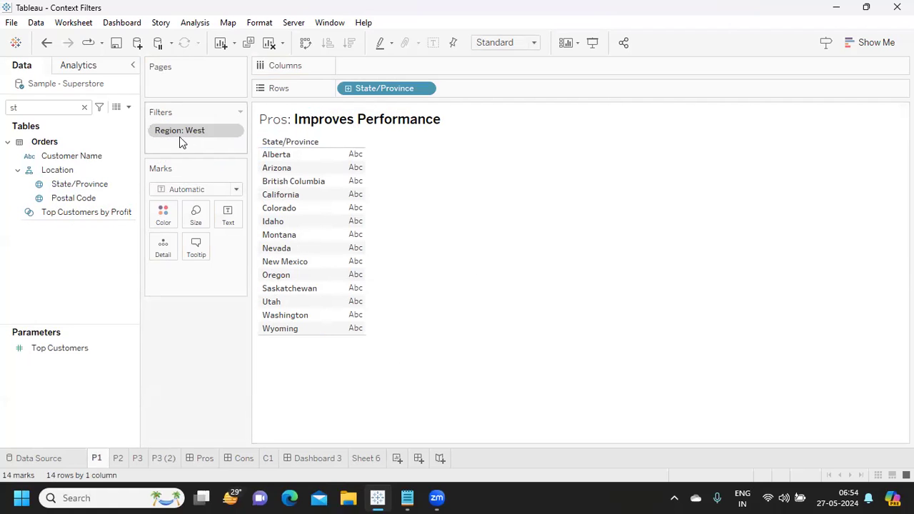
key("BackSpace")
type("a")
left_click_drag(57, 165, 228, 216)
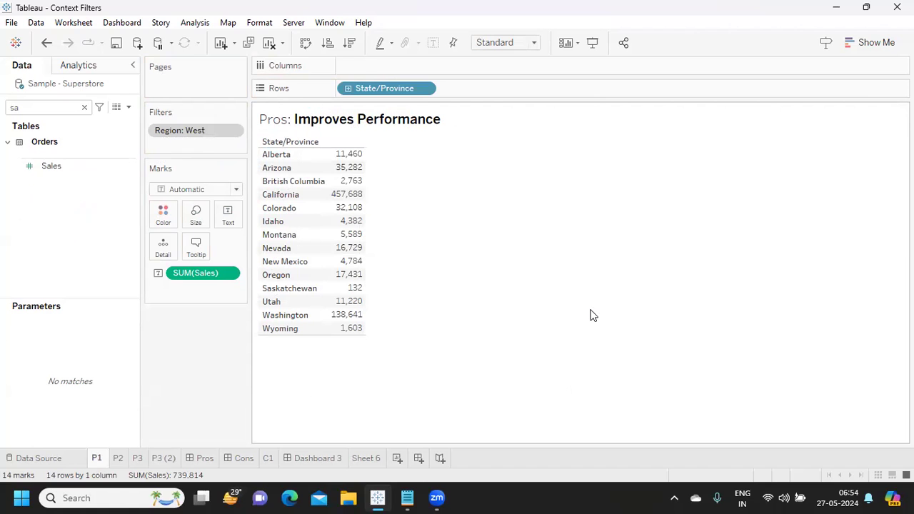
- Open the Pros dashboard and read its notes on the advantages of context filters
left_click(191, 461)
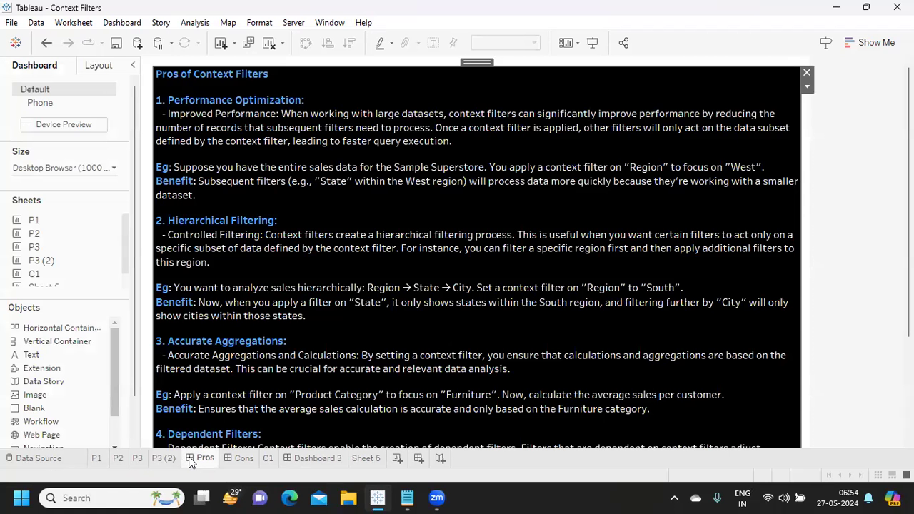
mouse_move(191, 460)
key("alt+Tab")
- On sheet P2, add State/Province and City from the Location hierarchy after Region on the rows
left_click(118, 458)
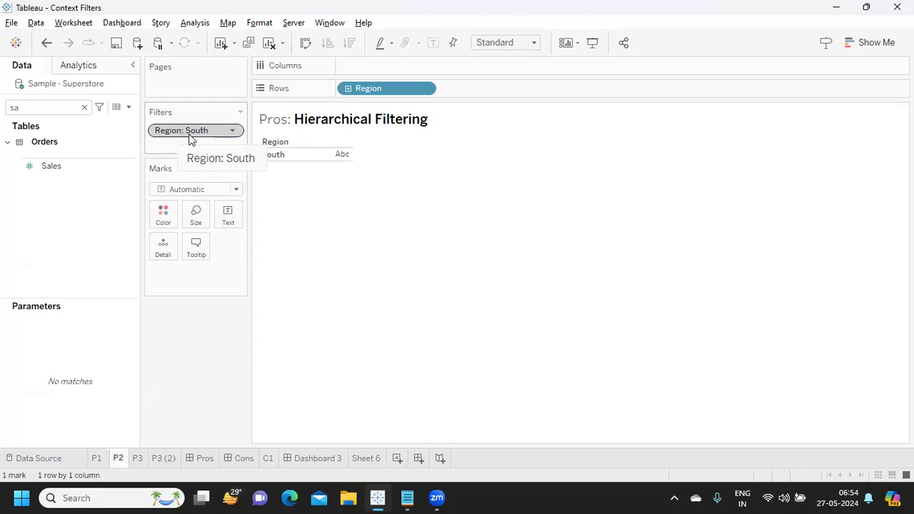
left_click(85, 108)
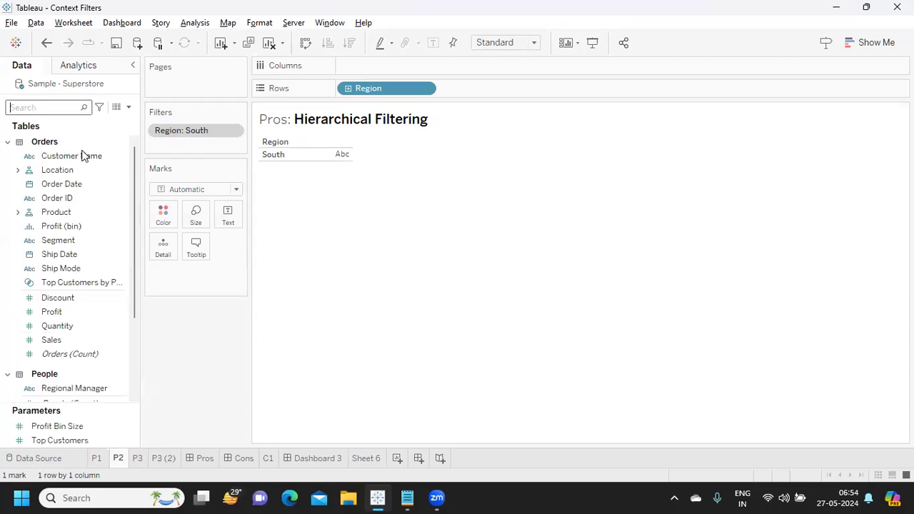
left_click(18, 170)
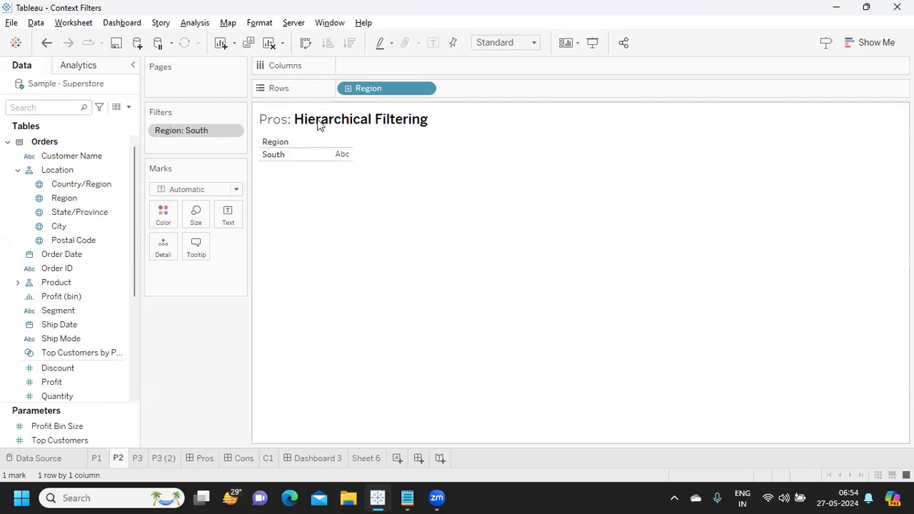
mouse_move(63, 214)
left_mouse_down()
mouse_move(393, 155)
mouse_move(457, 96)
mouse_move(451, 88)
left_mouse_up()
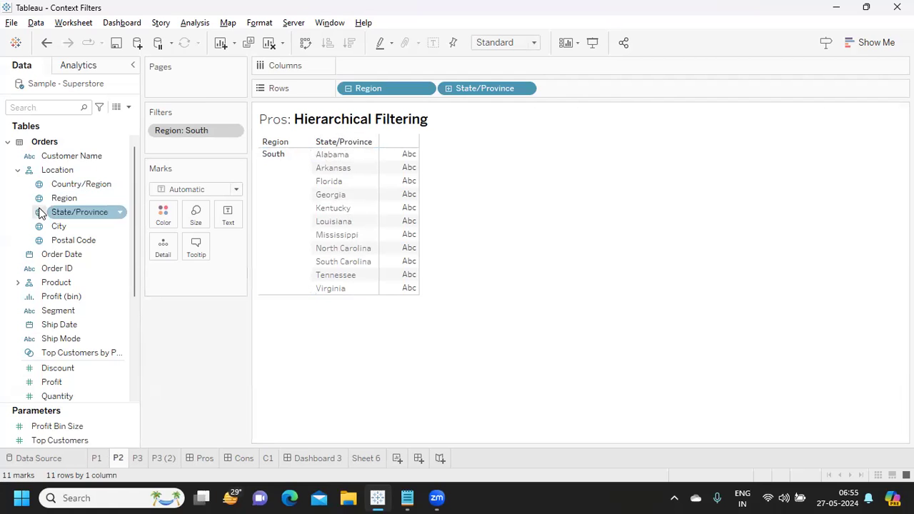
left_click(65, 224)
mouse_move(66, 221)
left_mouse_down()
mouse_move(519, 115)
mouse_move(586, 83)
mouse_move(580, 93)
left_mouse_up()
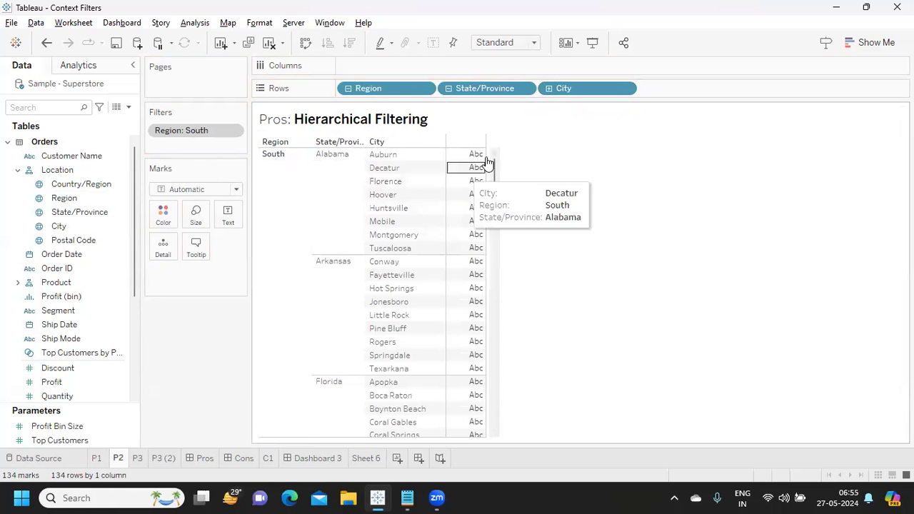
- Show filters for State/Province and City beside the table
left_click(525, 88)
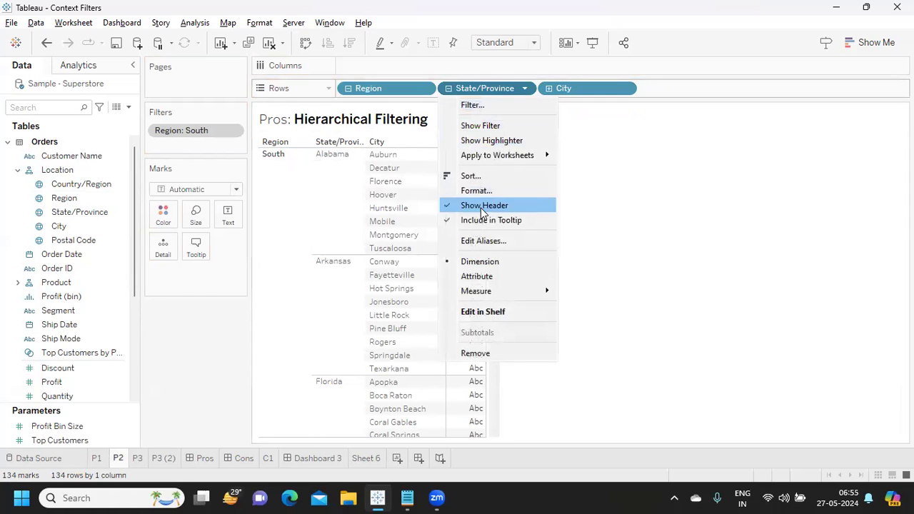
left_click(479, 126)
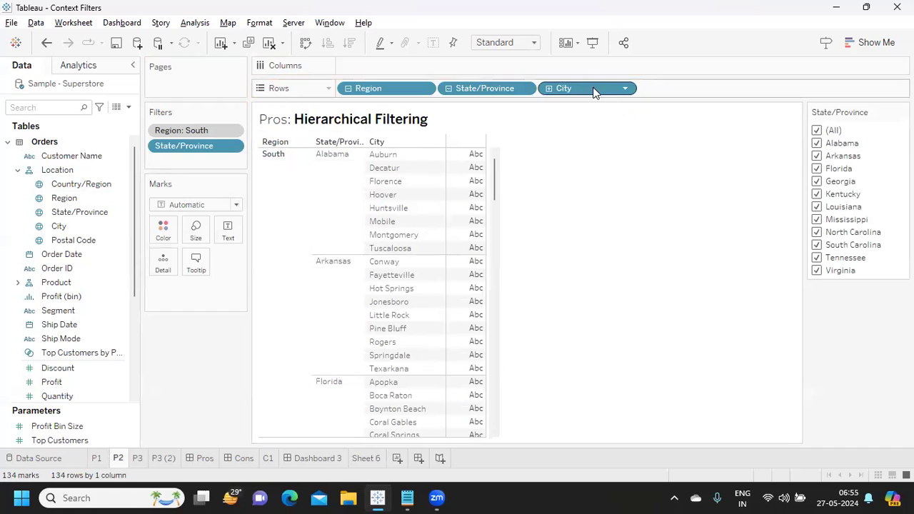
left_click(626, 88)
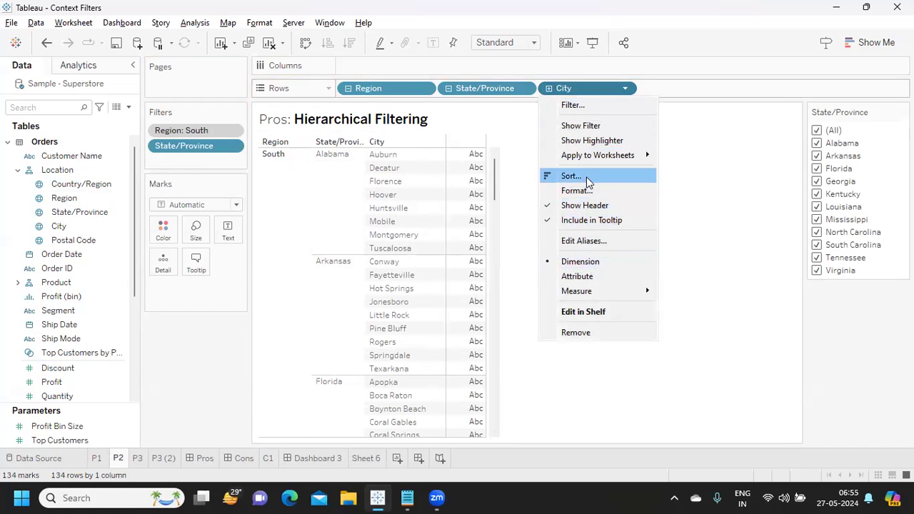
left_click(582, 125)
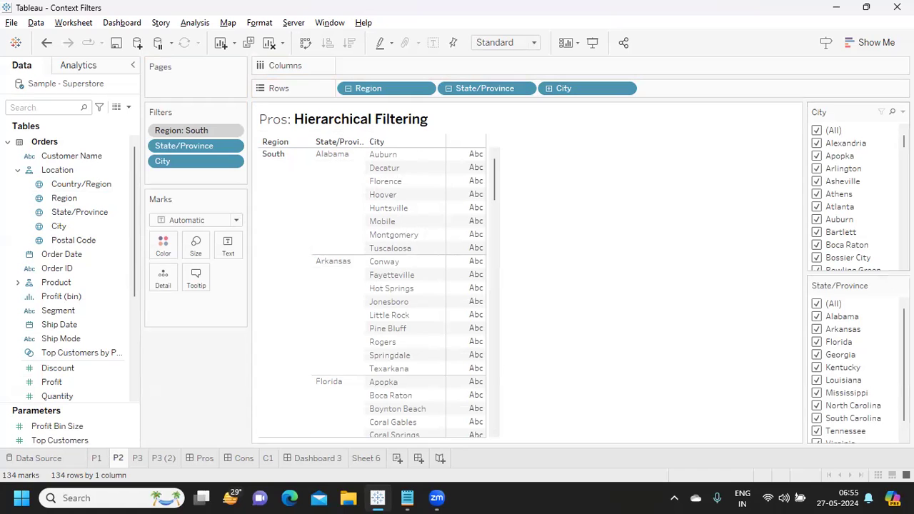
- Move the City filter below the State/Province filter and deselect all State/Province values
left_click(902, 285)
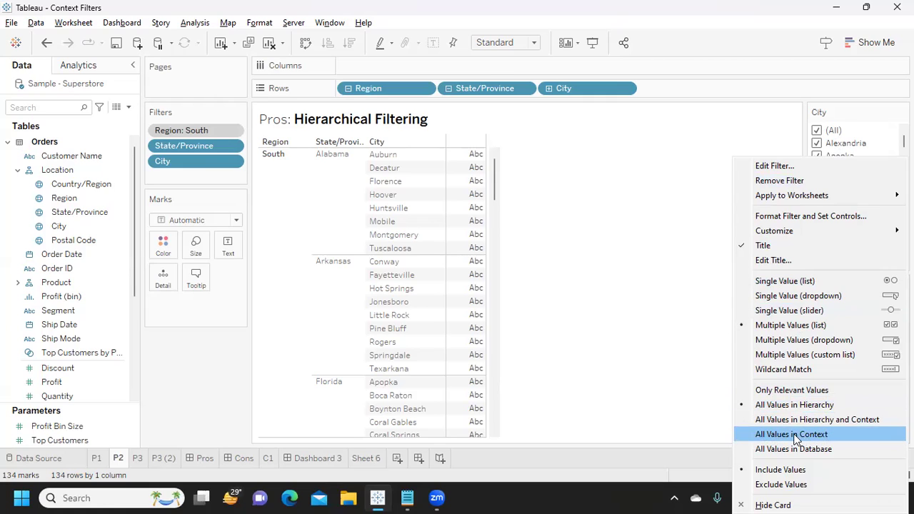
left_click(632, 286)
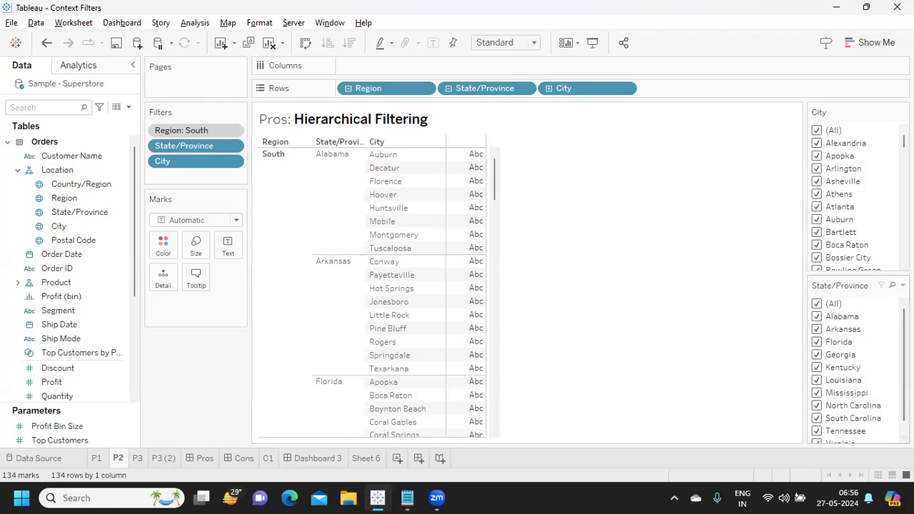
left_click_drag(849, 108, 849, 399)
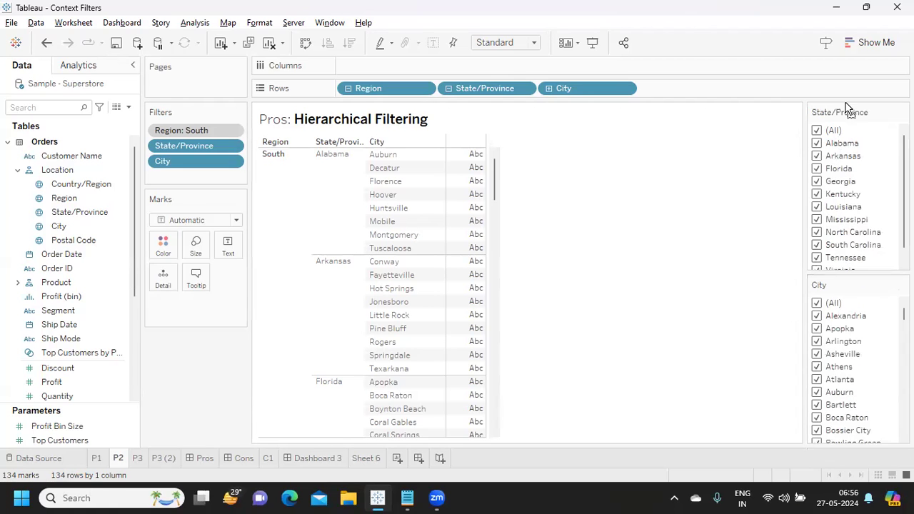
left_click(816, 130)
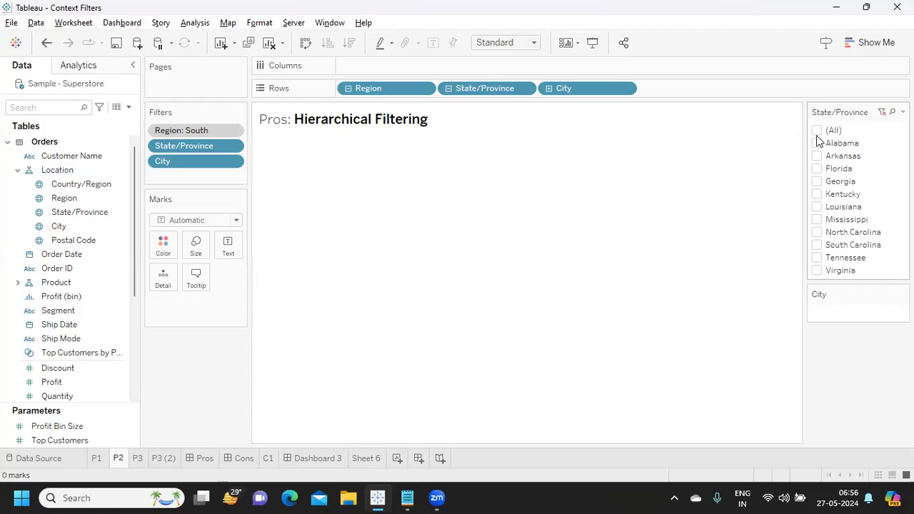
- Select Alabama in the State/Province filter on sheet P2, and return to the Pros dashboard notes
left_click(816, 142)
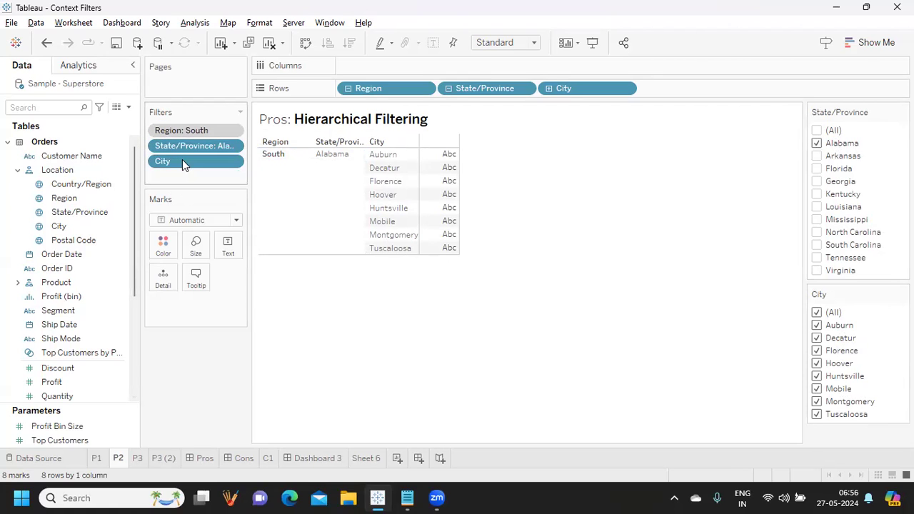
left_click(202, 459)
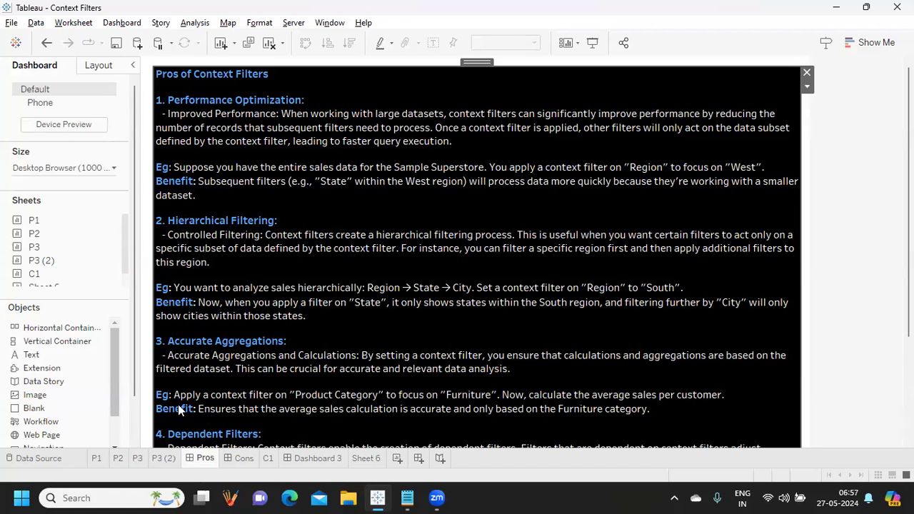
- On sheet P3, filter Category to Furniture and add that filter to context
left_click(137, 458)
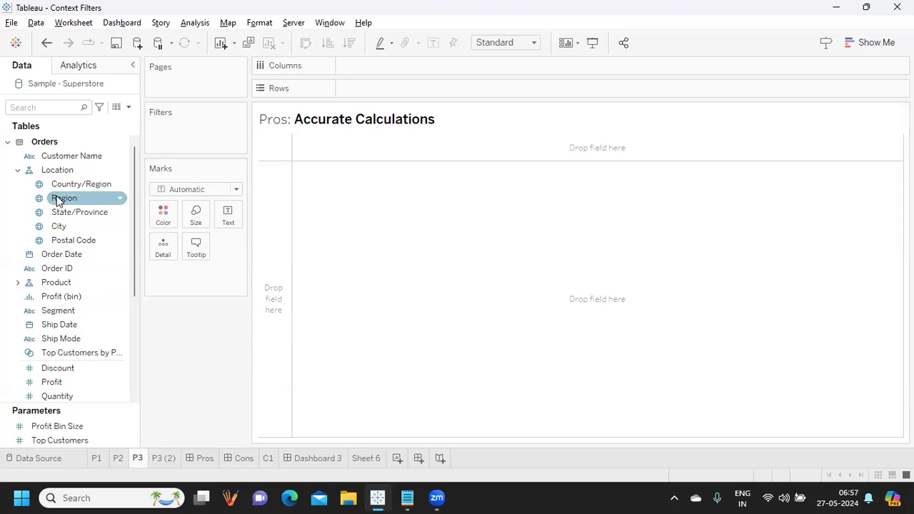
left_click(202, 458)
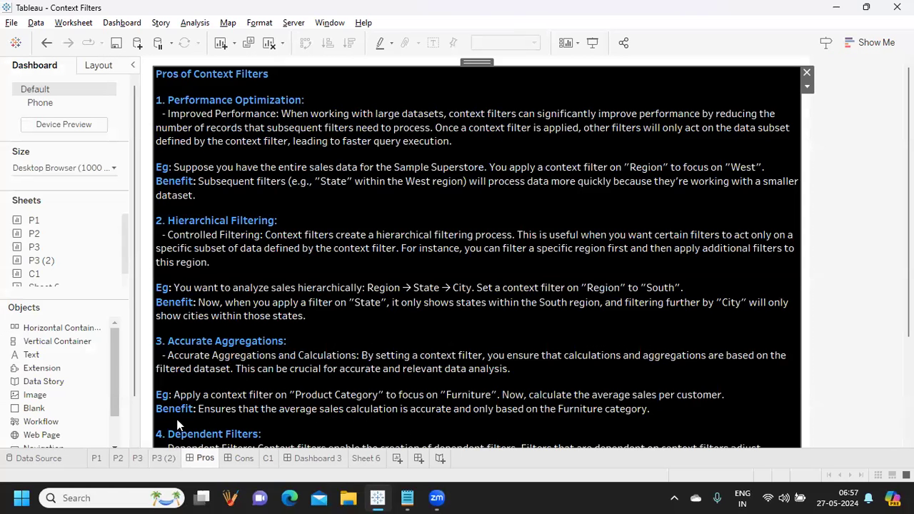
left_click(138, 458)
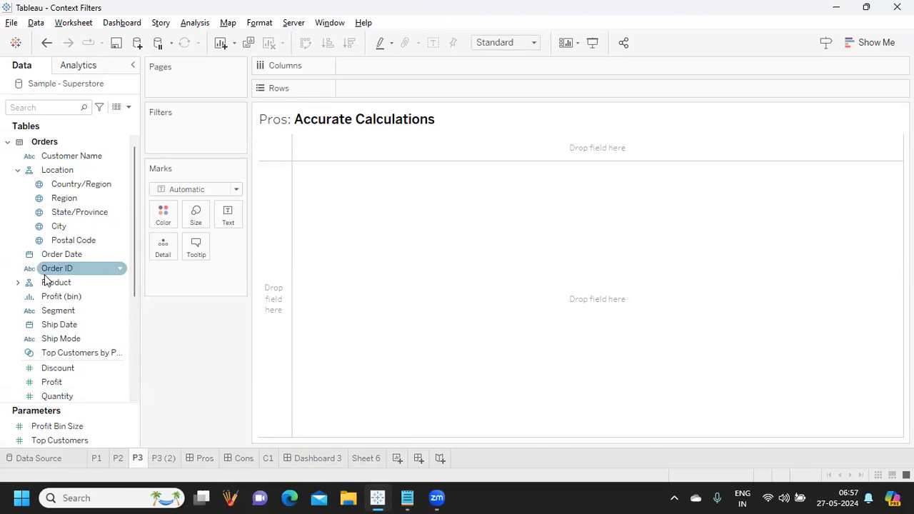
left_click(17, 283)
left_click_drag(67, 296, 185, 142)
left_click(330, 147)
left_click(575, 411)
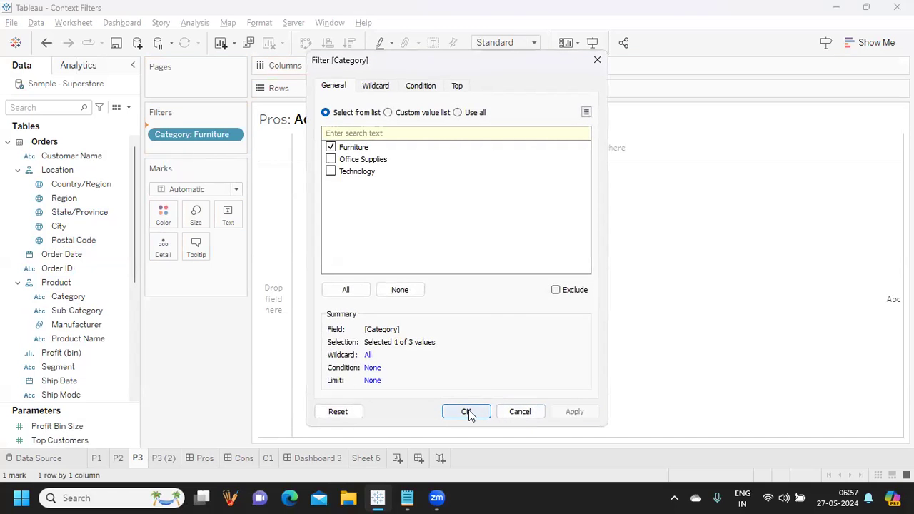
left_click(467, 411)
left_click(233, 131)
left_click(212, 203)
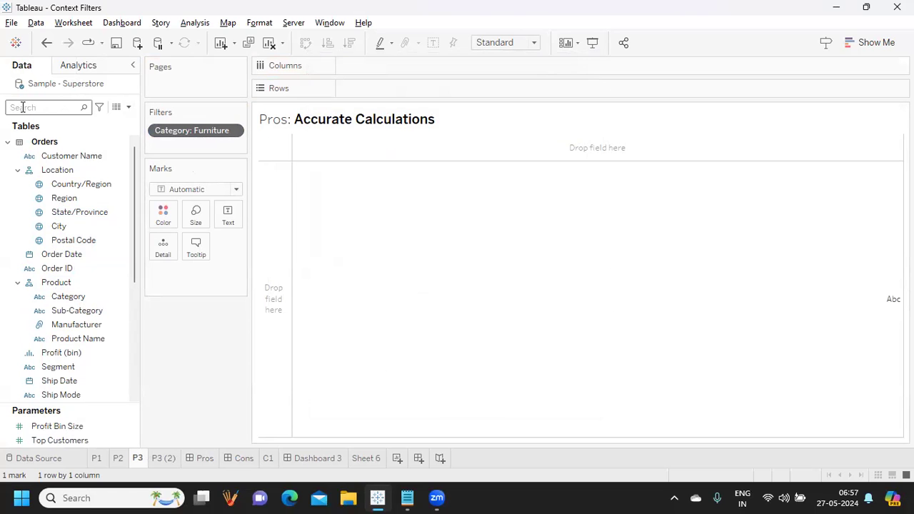
- Find the fields in the data list, placing Customer Name on the rows and Sales as the text values
type("cu")
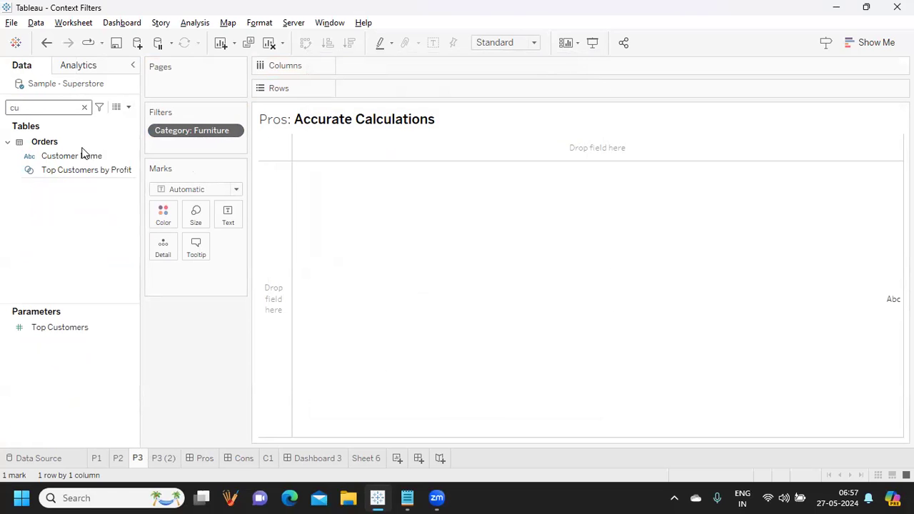
left_click_drag(64, 153, 375, 90)
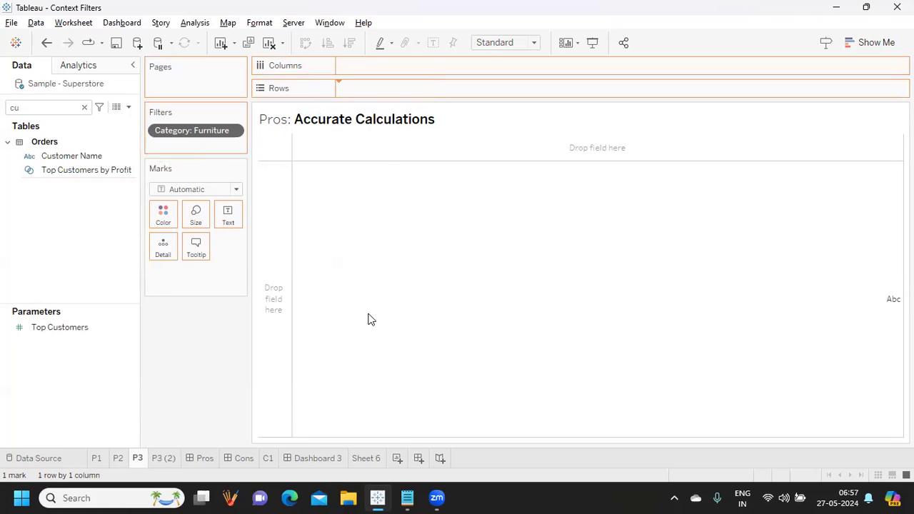
double_click(23, 106)
type("sa")
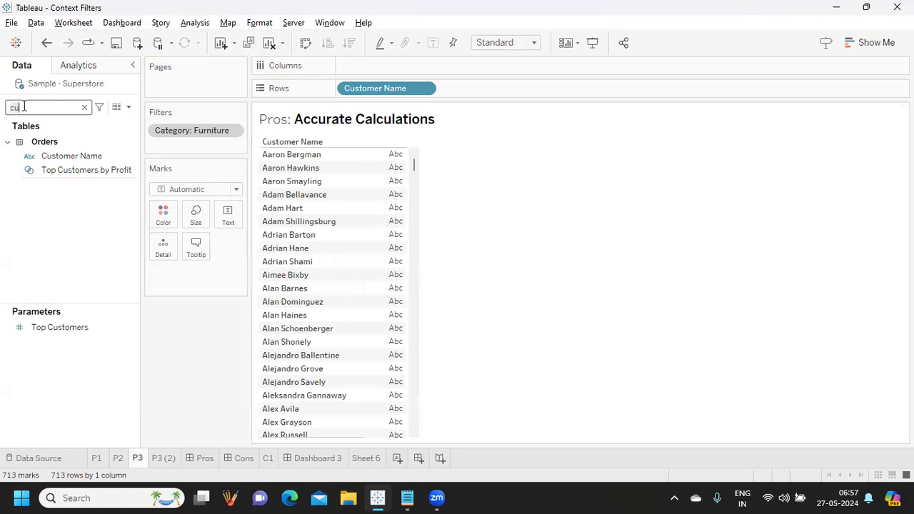
left_click_drag(39, 164, 222, 215)
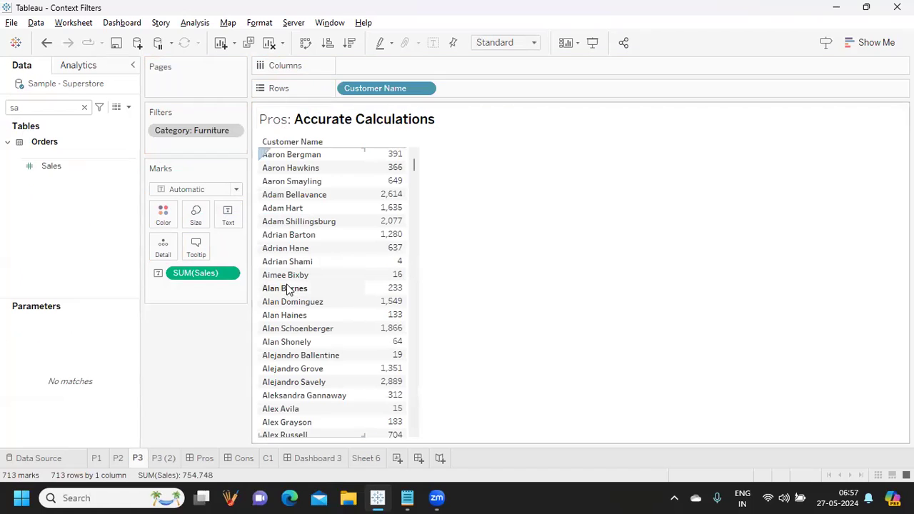
- Change the Sales aggregation to Average and check the average sales of the first few customers
right_click(230, 273)
mouse_move(235, 392)
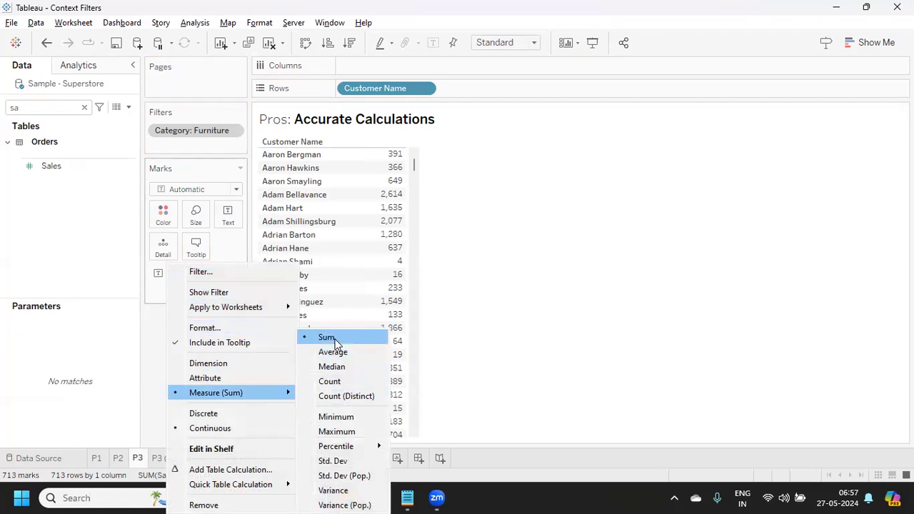
left_click(369, 348)
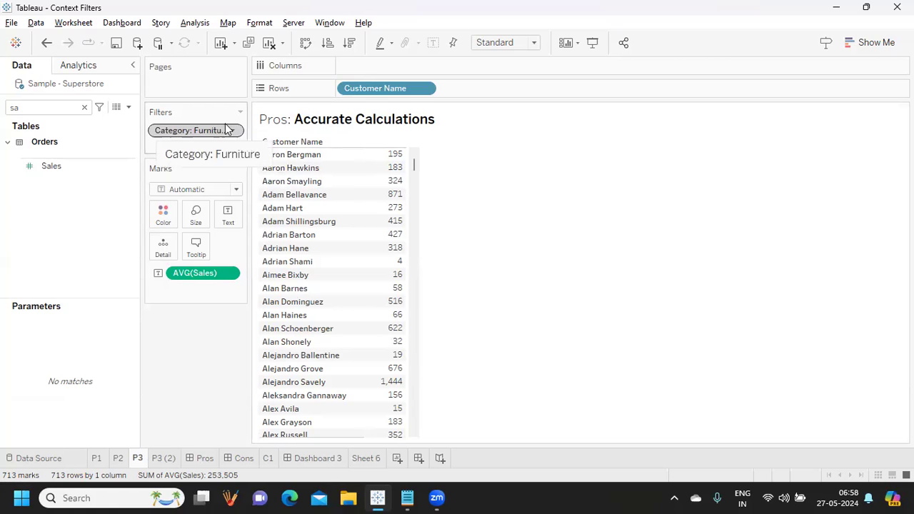
mouse_move(388, 196)
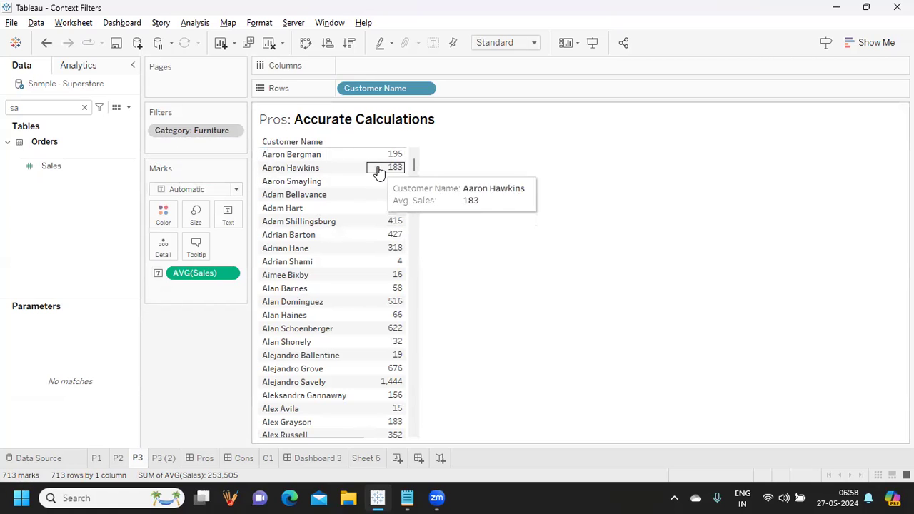
mouse_move(372, 162)
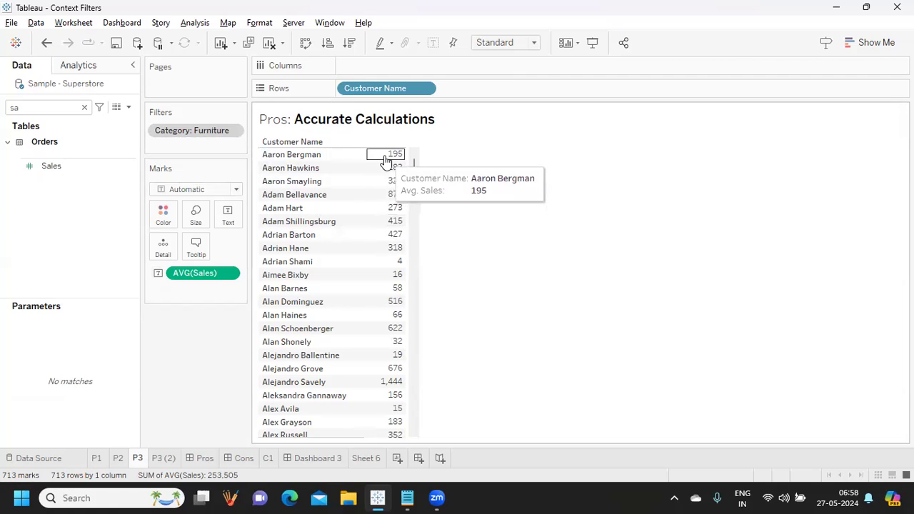
mouse_move(396, 174)
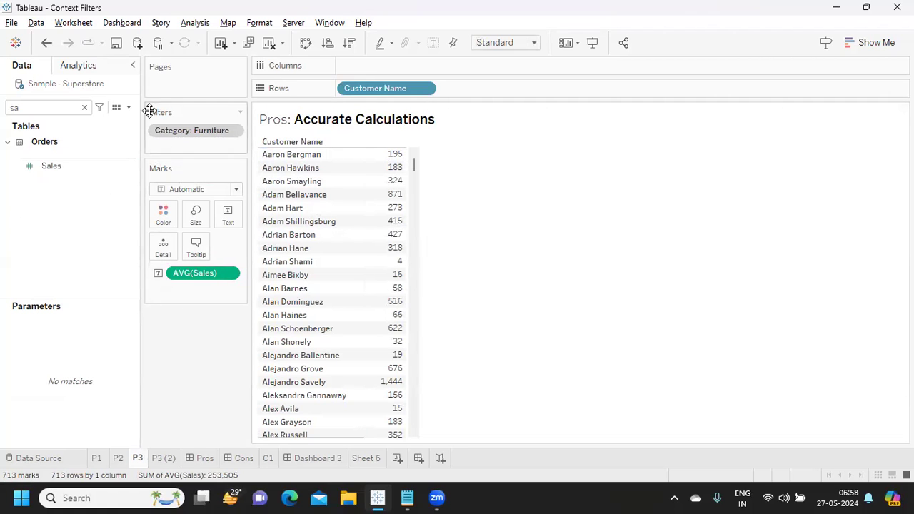
- Open the Pros dashboard and read its notes on accurate aggregations and dependent filters
left_click(205, 458)
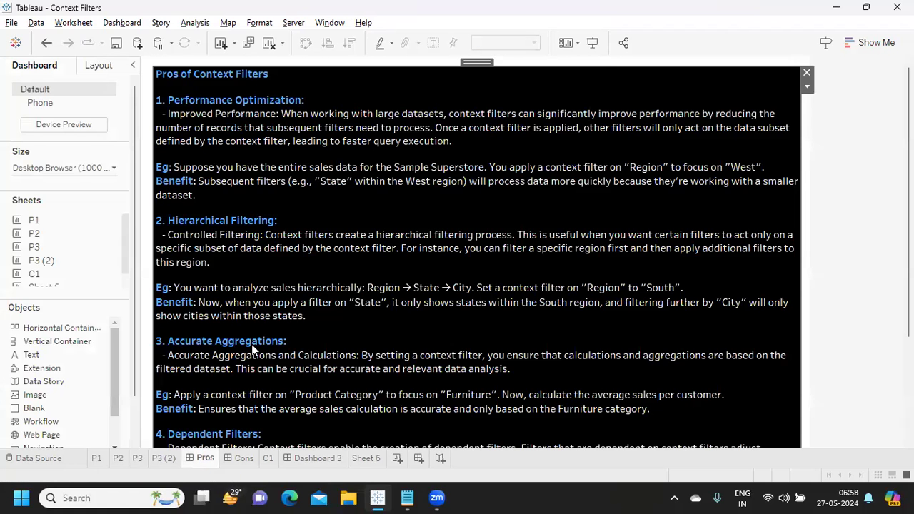
scroll(254, 344, "down", 1)
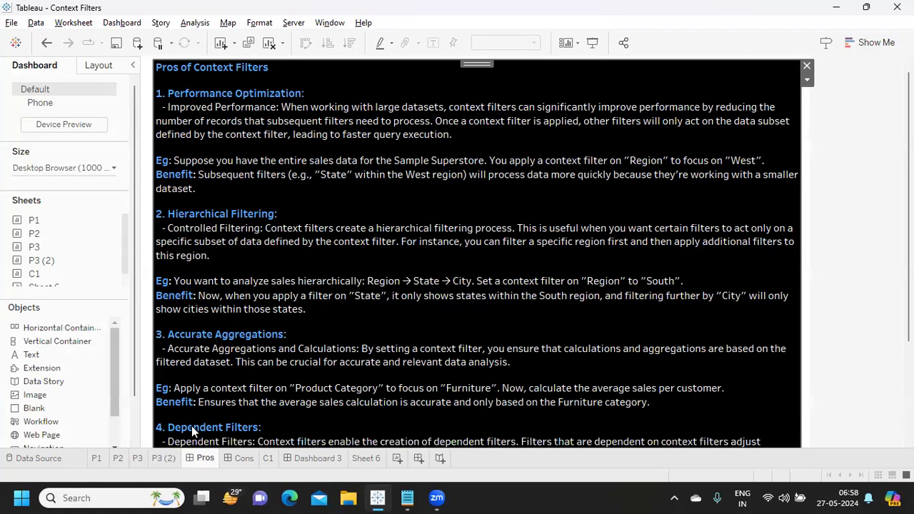
scroll(858, 330, "down", 3)
scroll(859, 329, "down", 4)
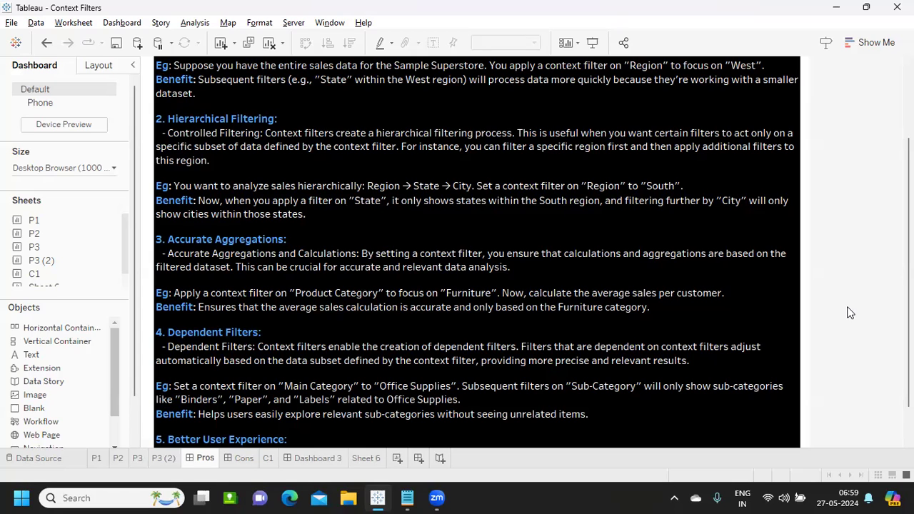
- Read the notes on the Cons dashboard and compare them with the filter examples on sheets P1, P3, P3 (2) and C1
left_click(248, 457)
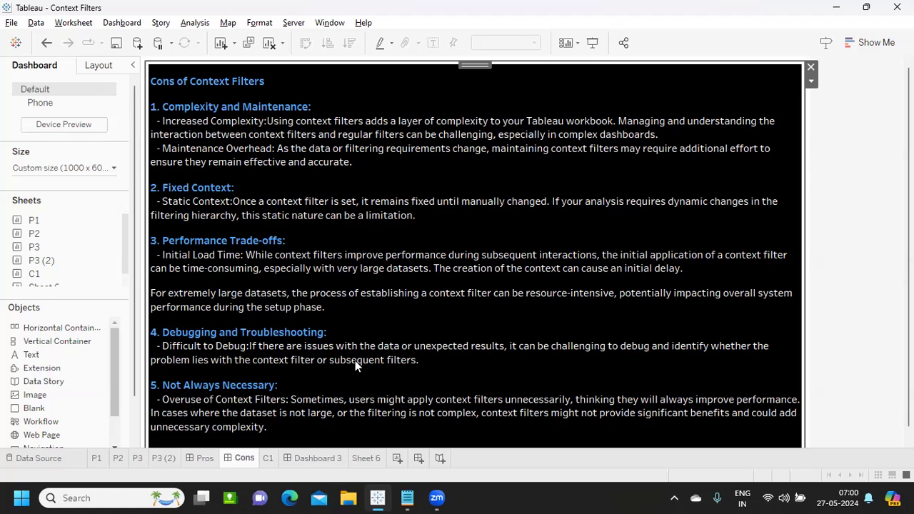
left_click(97, 458)
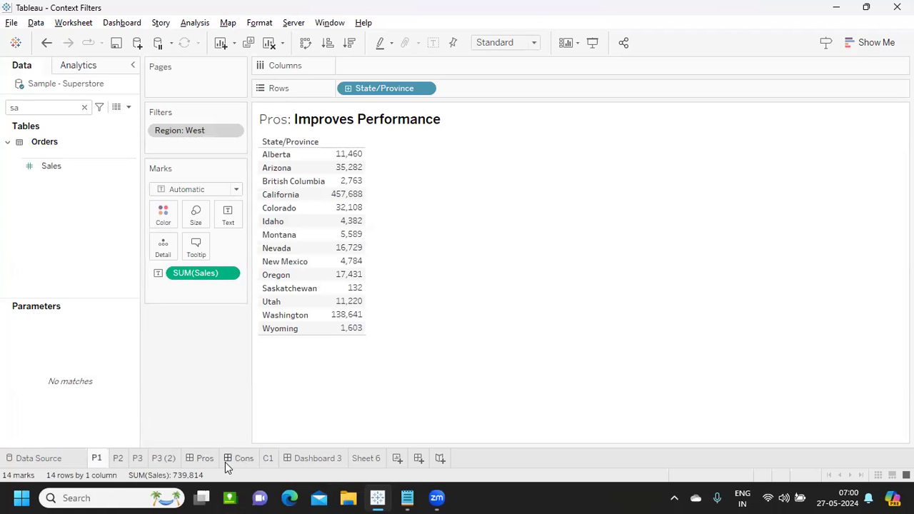
left_click(269, 458)
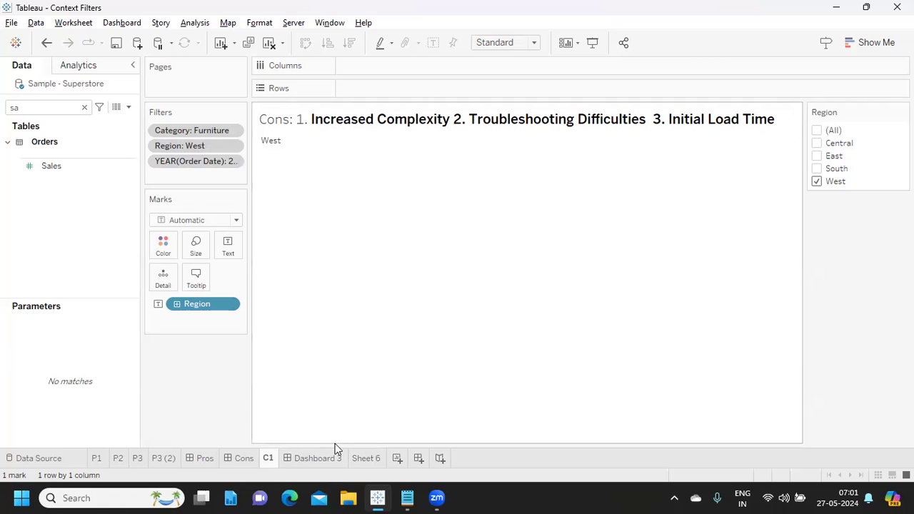
left_click(244, 460)
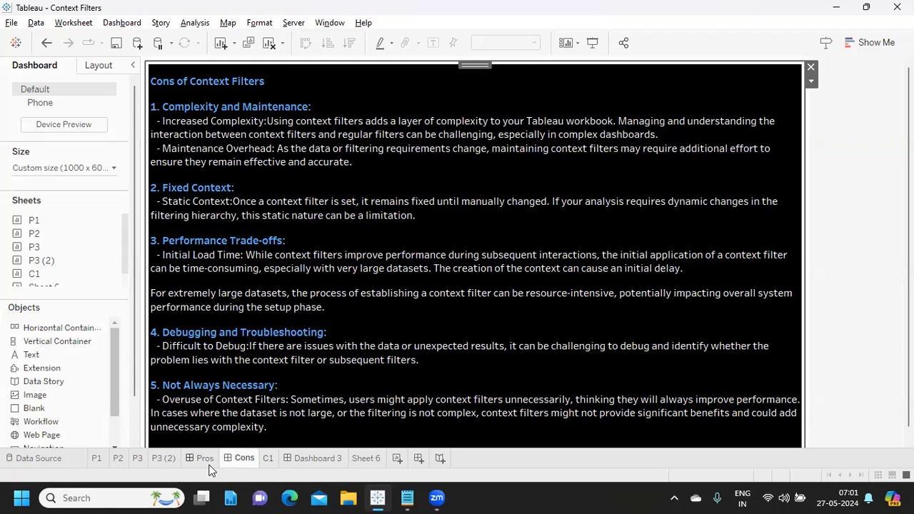
left_click(137, 457)
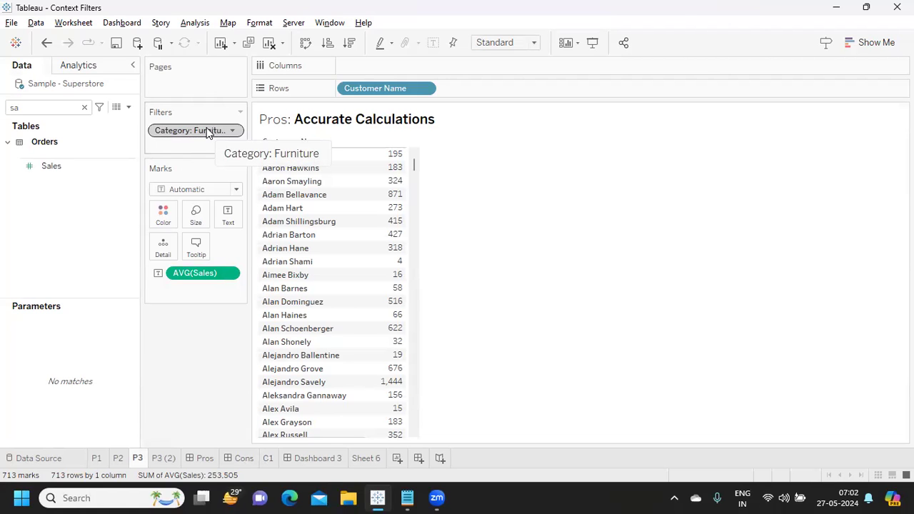
left_click(247, 455)
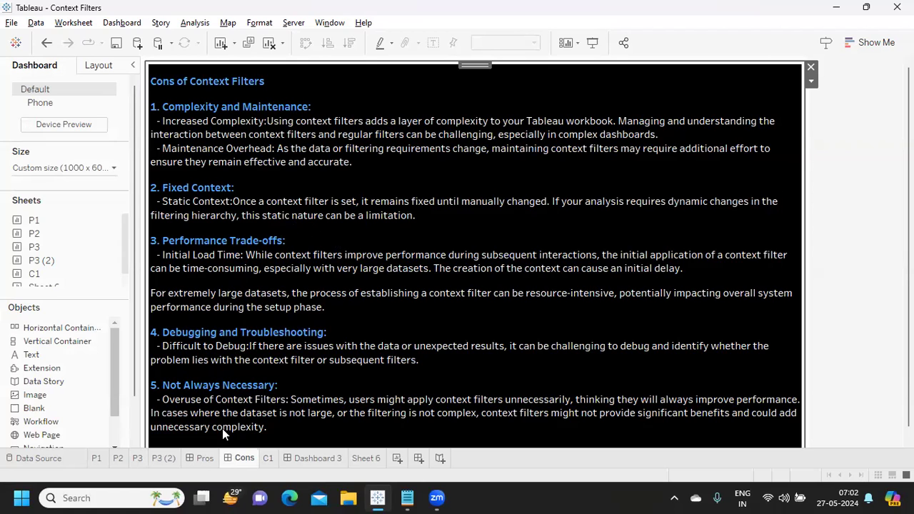
left_click(164, 459)
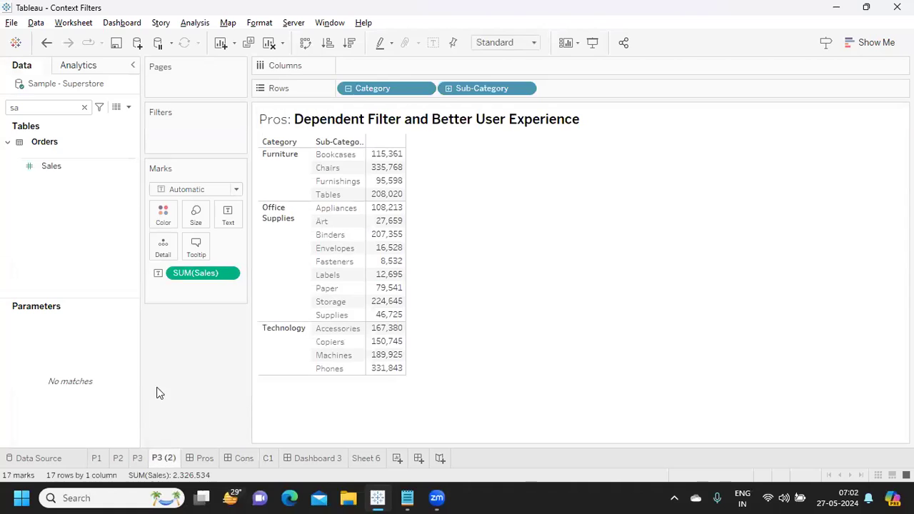
left_click(268, 458)
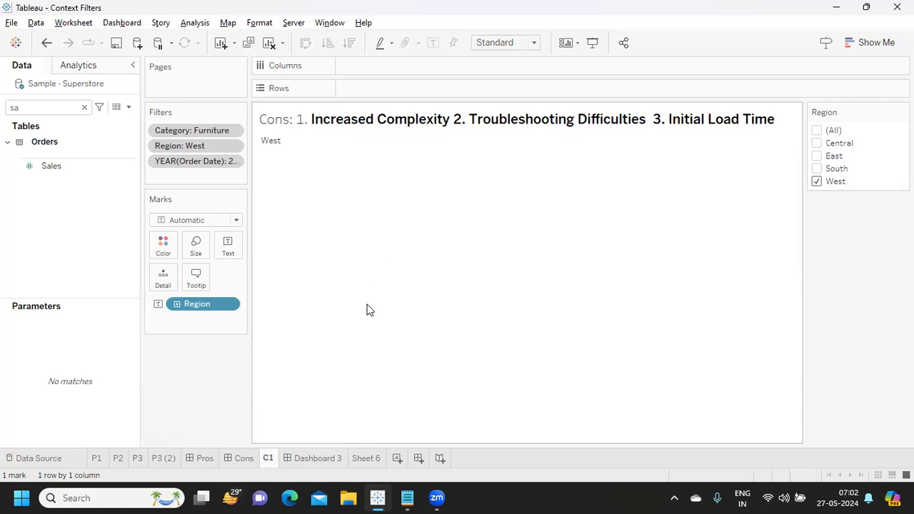
left_click(240, 458)
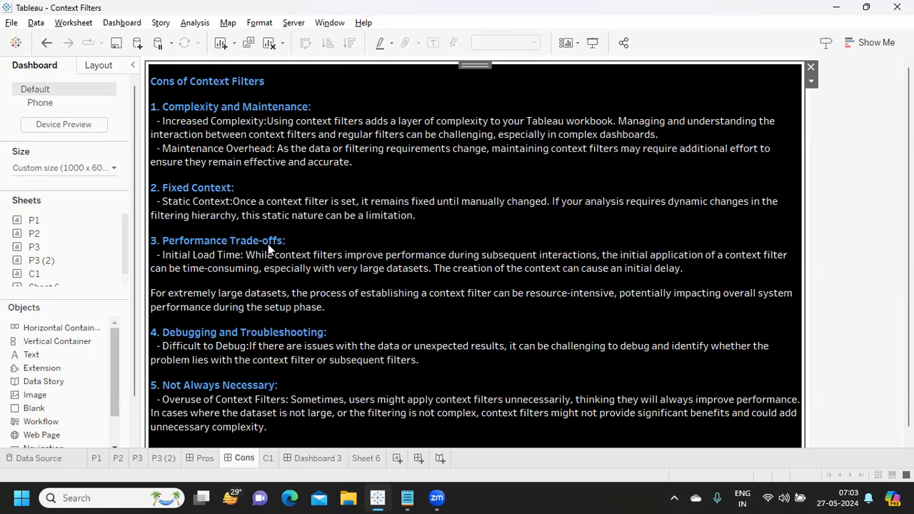
- On sheet C1, remove the Region filter from context and return to the Cons dashboard notes
left_click(270, 461)
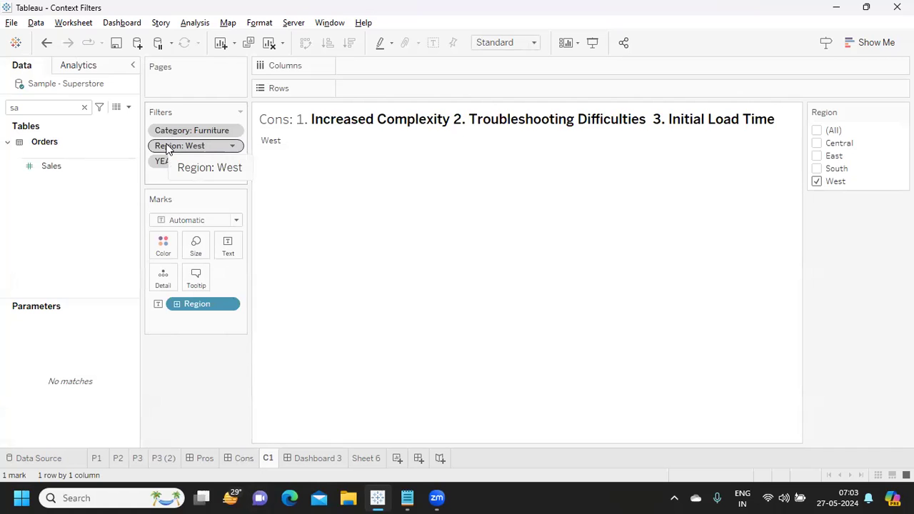
left_click(232, 146)
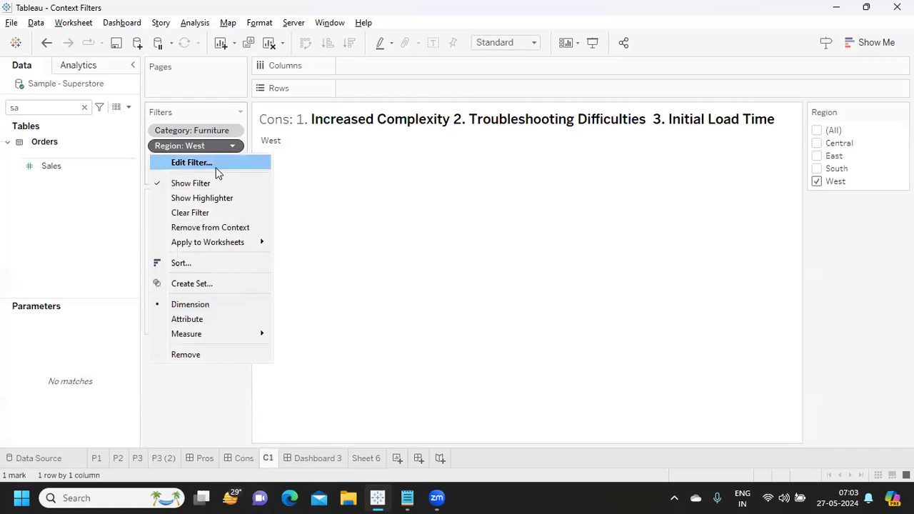
left_click(201, 227)
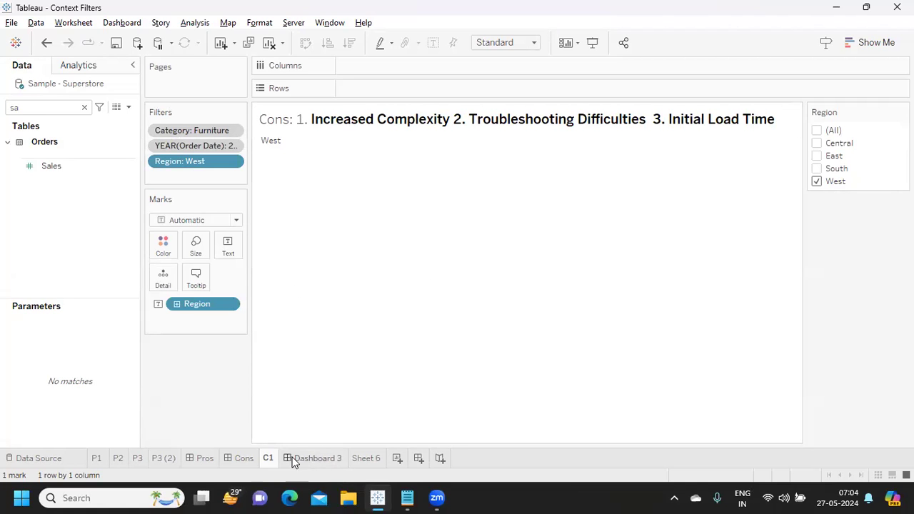
left_click(245, 463)
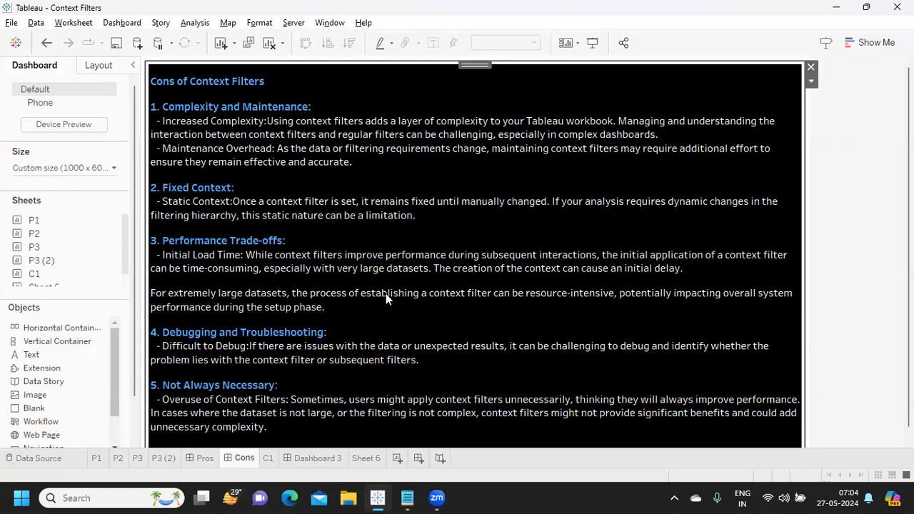